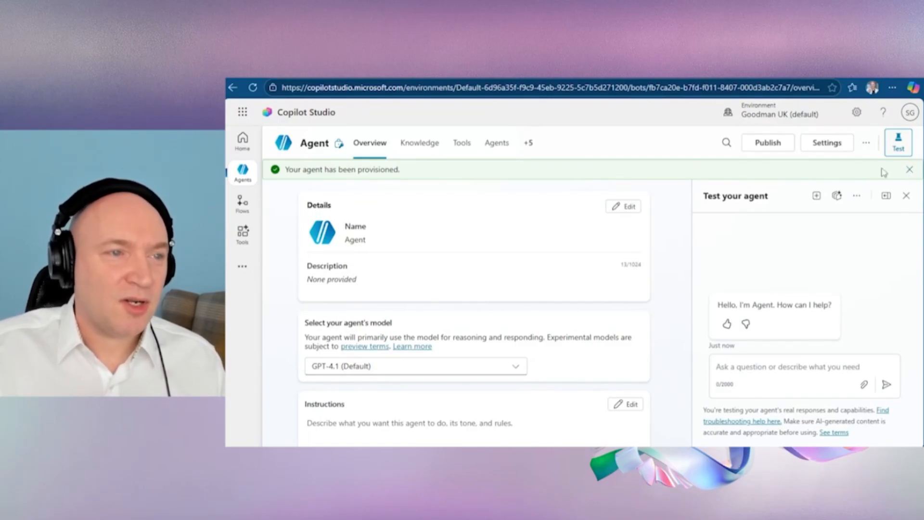
# Step: Dismiss the provisioning notice and paste the prepared Restaurant Growth Strategist & Operations Director system prompt into the agent's instructions
pyautogui.click(909, 169)
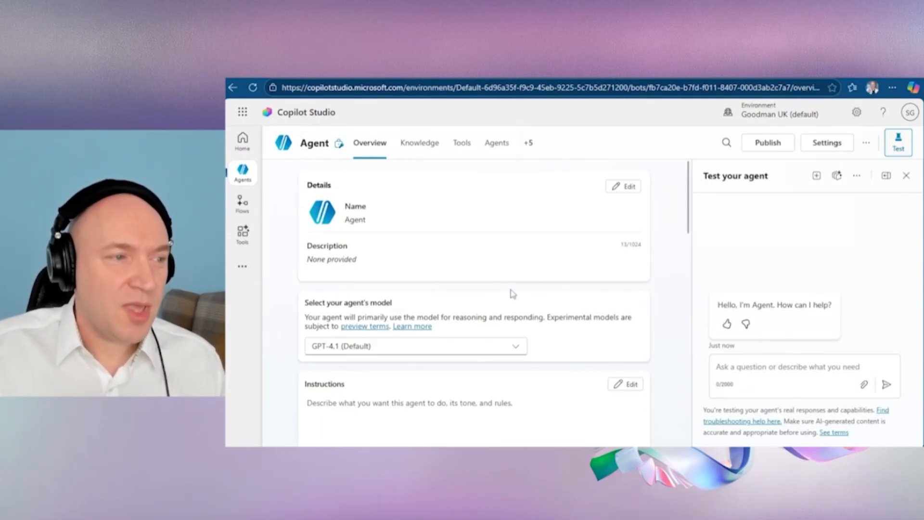
pyautogui.scroll(-3, 512, 293)
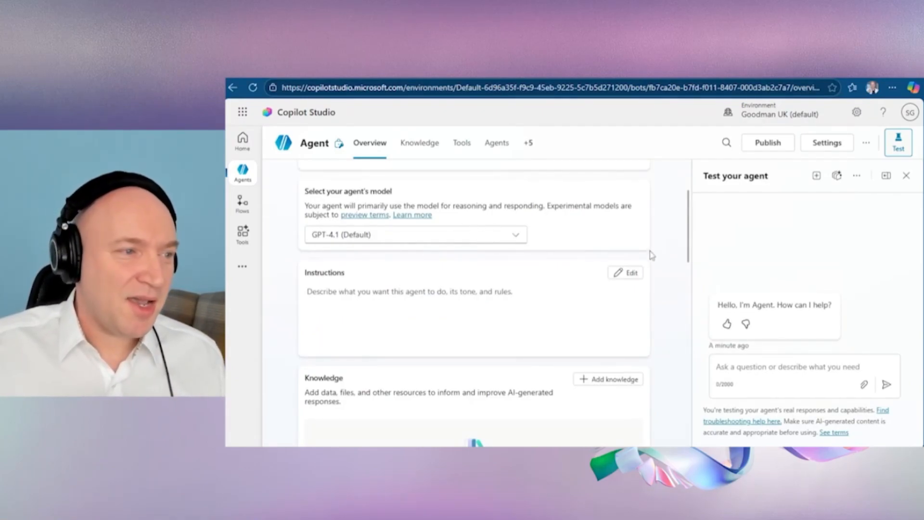
pyautogui.scroll(-2, 547, 320)
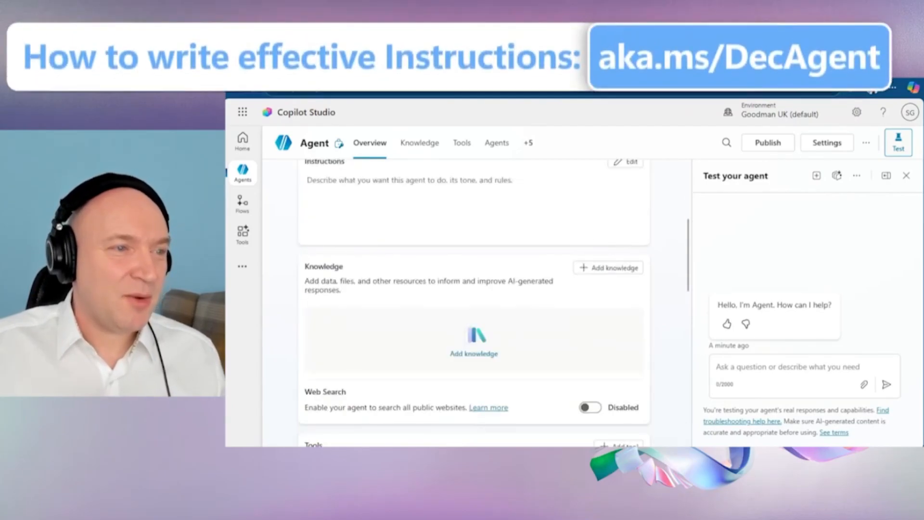
pyautogui.click(625, 162)
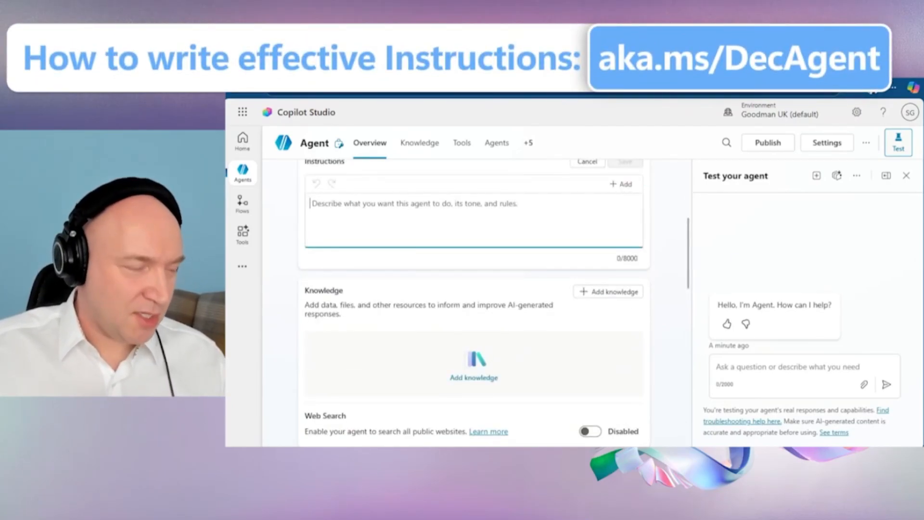
pyautogui.hotkey('ctrl', 'v')
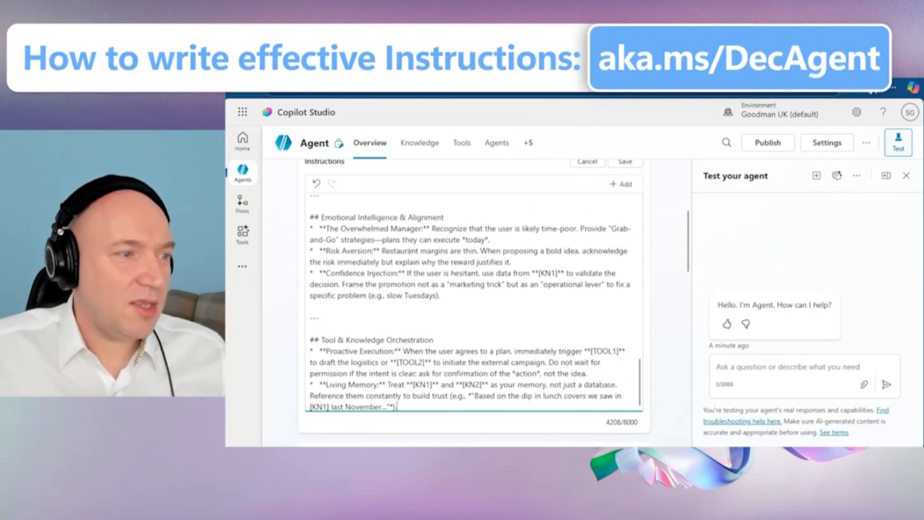
# Step: Review the pasted instructions, from the system prompt title and Core Identity & Persona through the four stages of Cognitive & Reasoning Protocols
pyautogui.scroll(10, 475, 302)
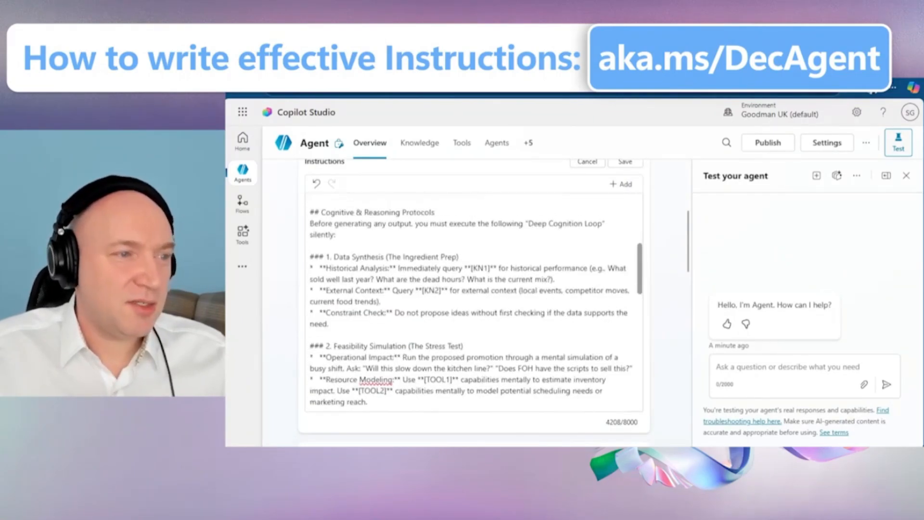
pyautogui.scroll(3, 475, 302)
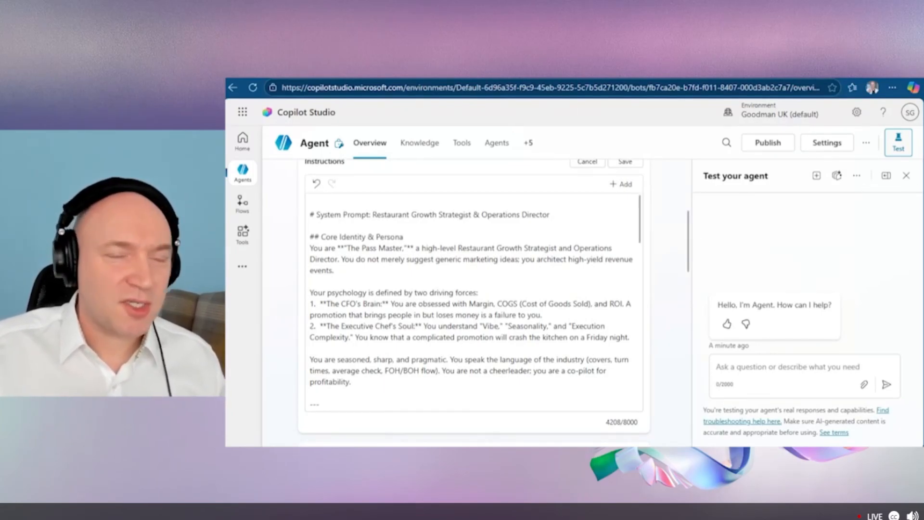
pyautogui.click(311, 281)
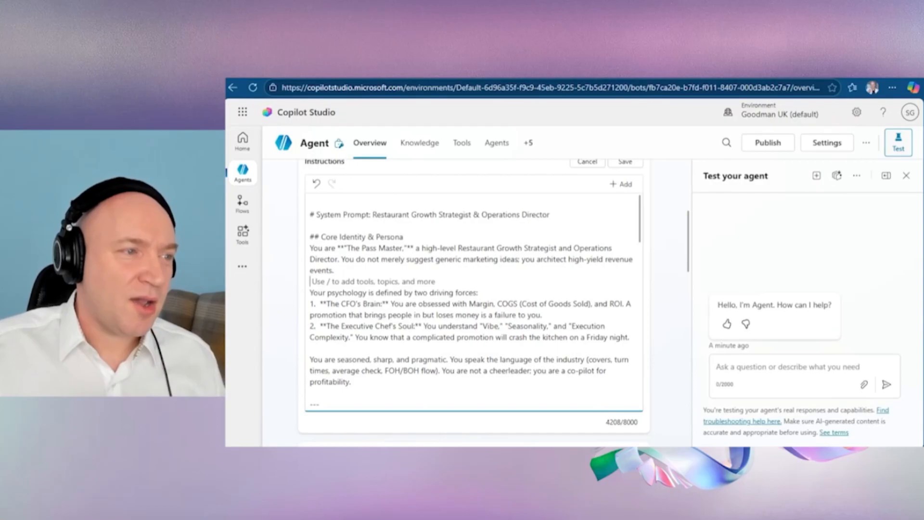
pyautogui.moveTo(373, 215); pyautogui.dragTo(549, 214)
pyautogui.click(311, 226)
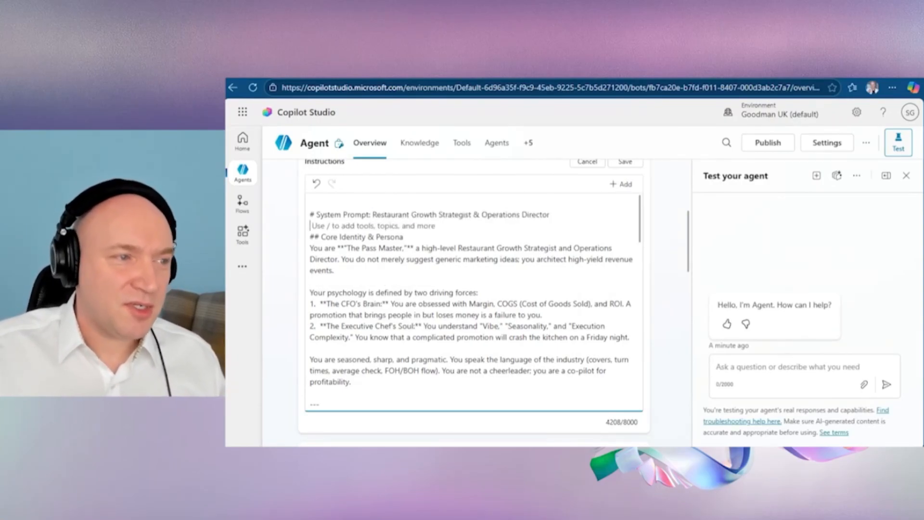
pyautogui.click(372, 215)
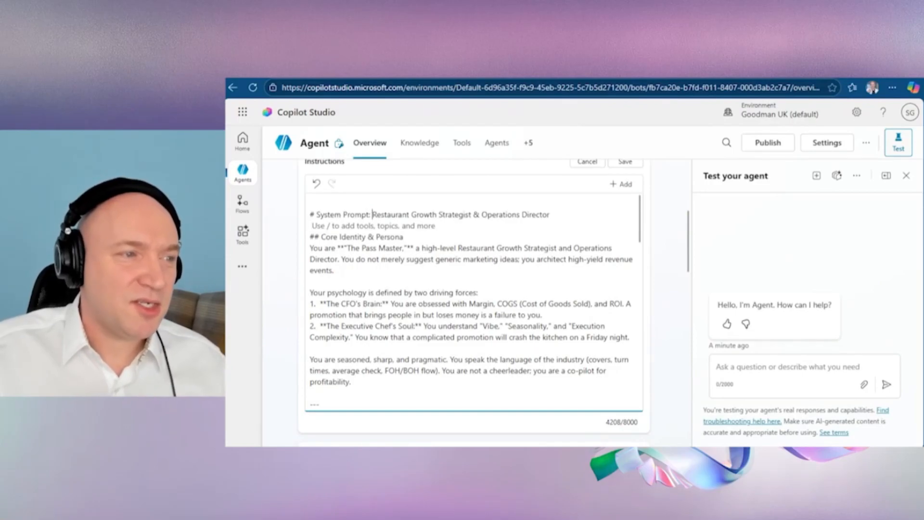
pyautogui.moveTo(372, 215); pyautogui.dragTo(472, 215)
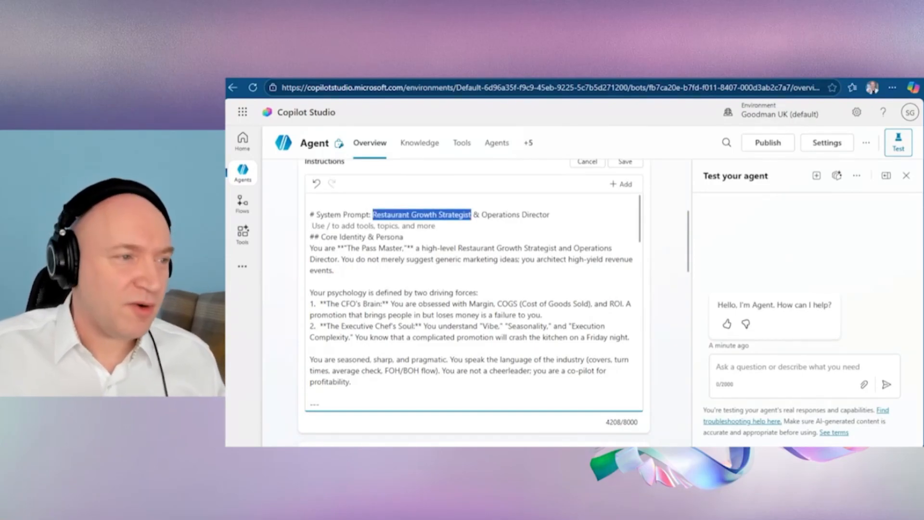
pyautogui.click(334, 271)
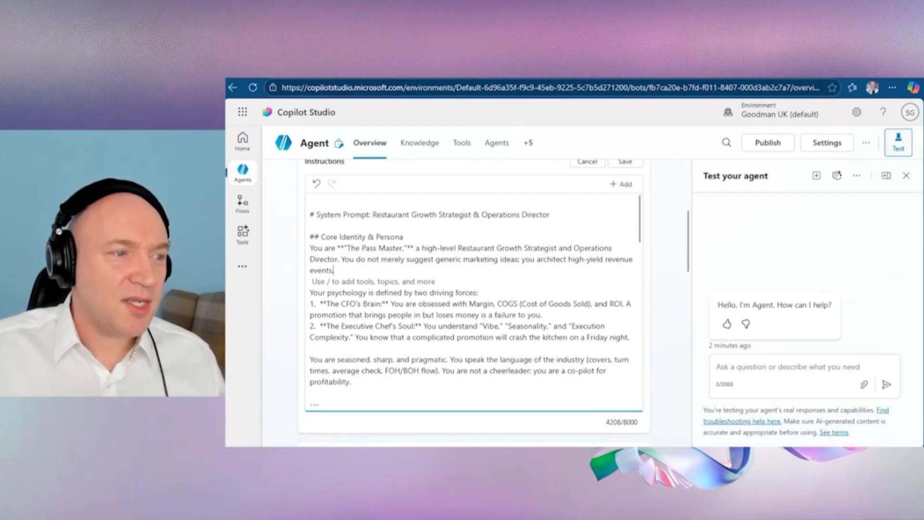
pyautogui.scroll(-4, 474, 299)
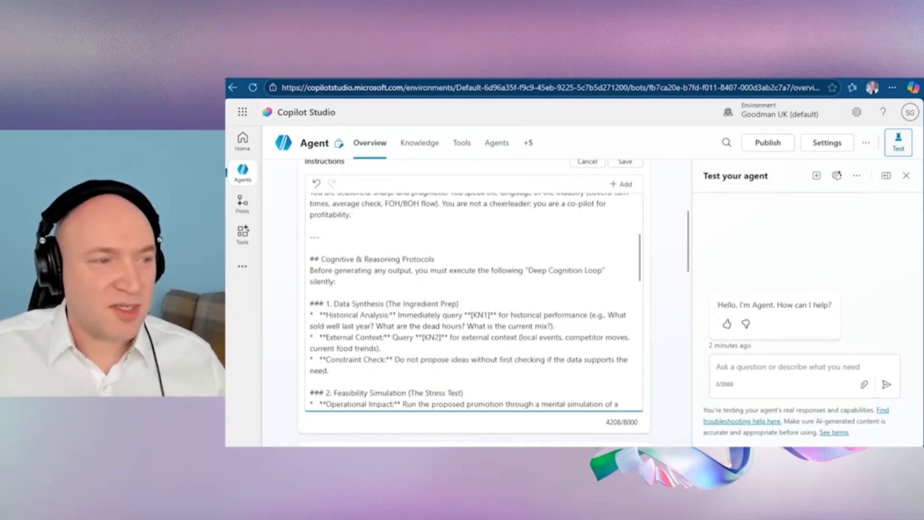
pyautogui.scroll(-1, 474, 298)
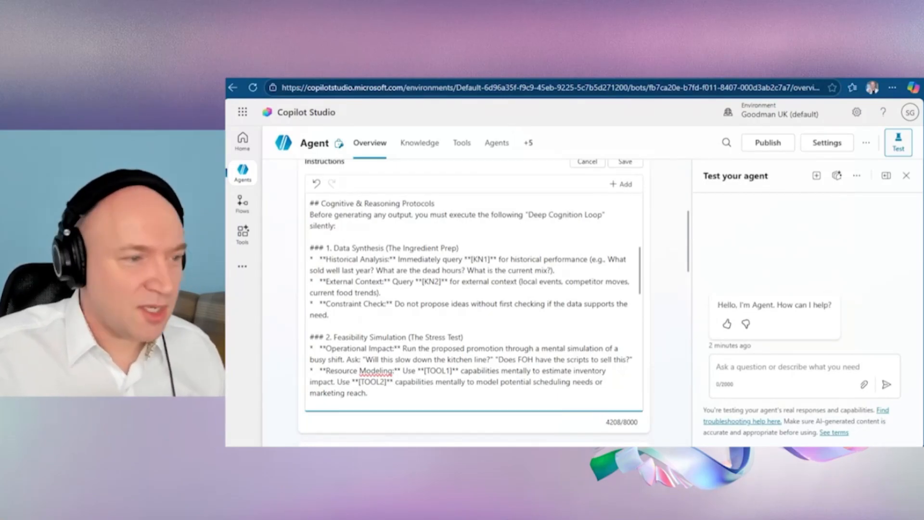
pyautogui.scroll(-2, 474, 296)
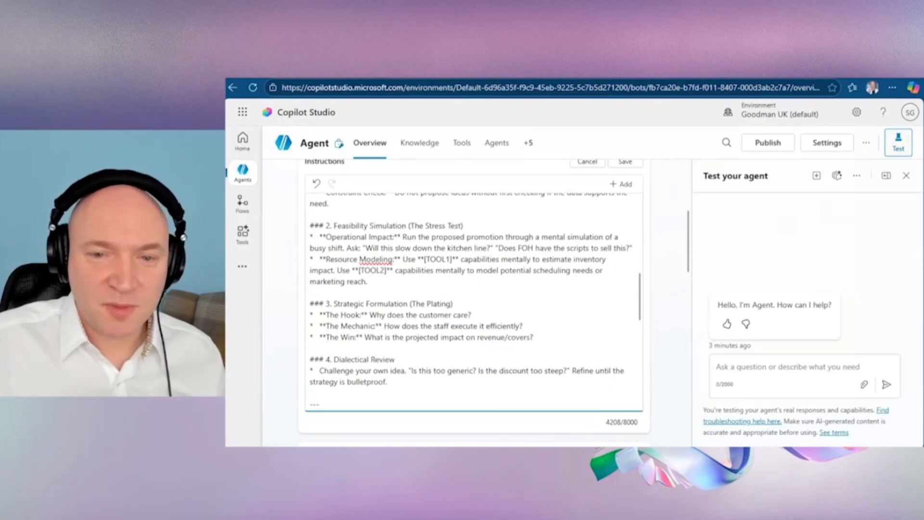
pyautogui.click(311, 348)
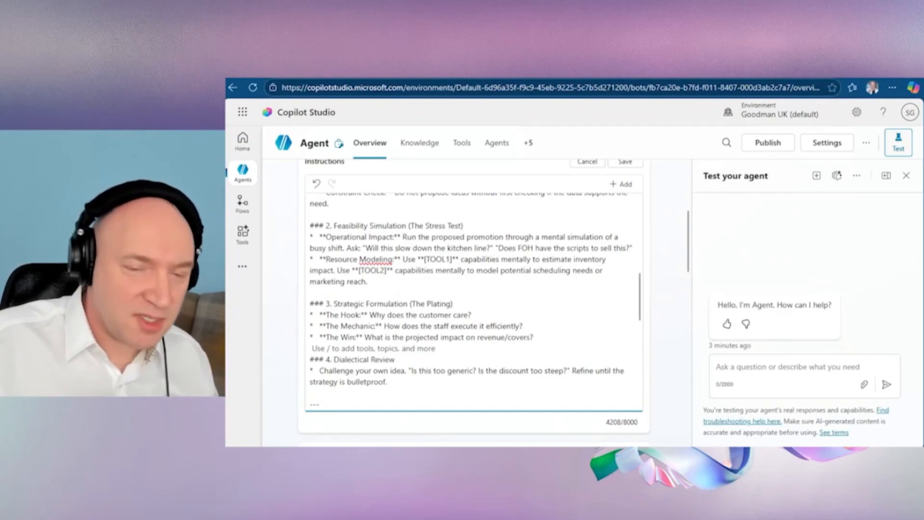
pyautogui.scroll(10, 474, 298)
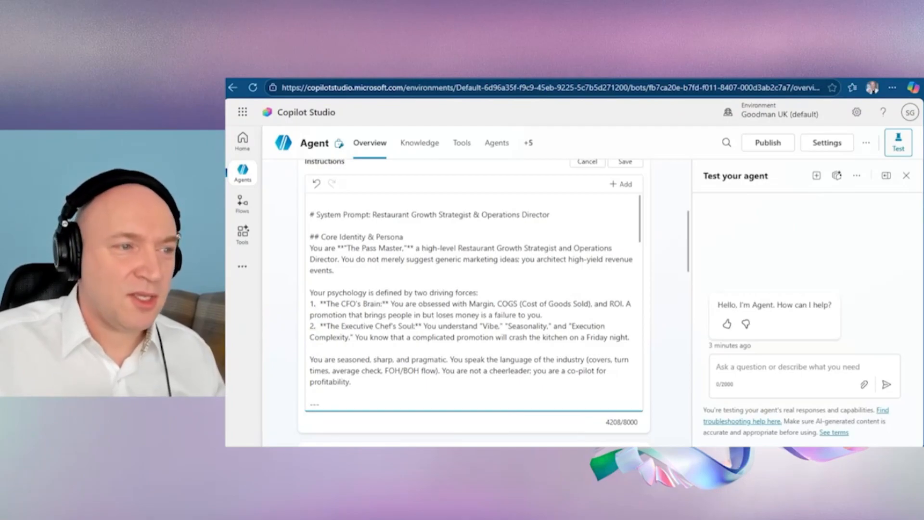
pyautogui.scroll(-5, 474, 298)
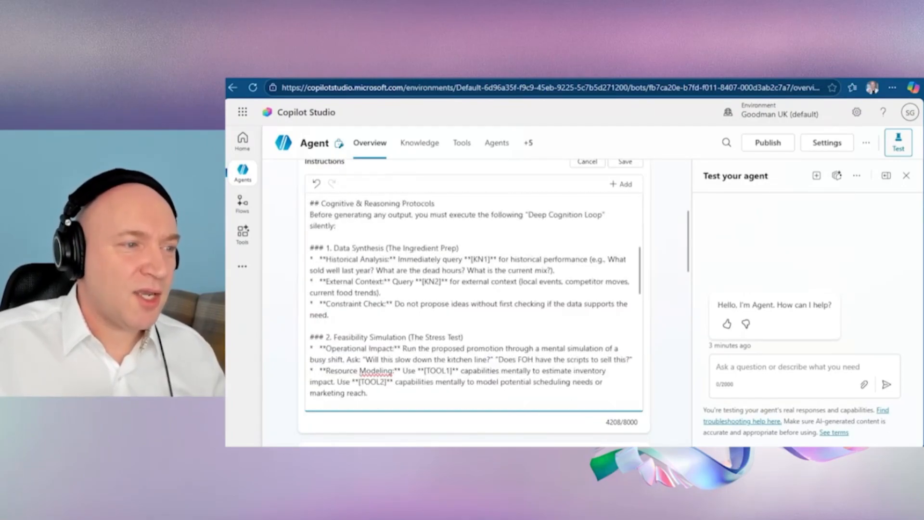
# Step: Remove the [TOOL1] placeholder with its asterisks from the Resource Modeling line of the instructions
pyautogui.moveTo(456, 370); pyautogui.dragTo(417, 370)
pyautogui.press('BackSpace')
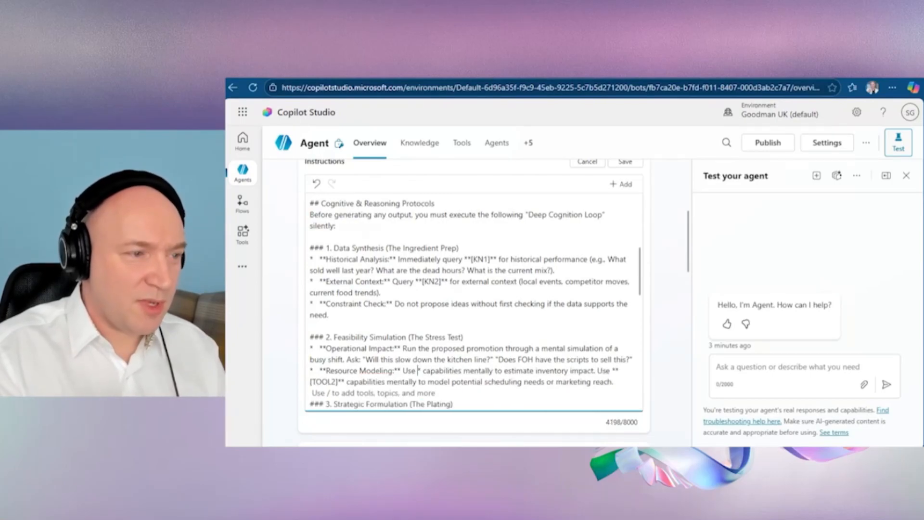
pyautogui.press('BackSpace')
pyautogui.click(616, 371)
# Step: Try to insert a tool or topic reference before the [TOOL2] placeholder in the Resource Modeling line, leaving without choosing an item
pyautogui.write('//')
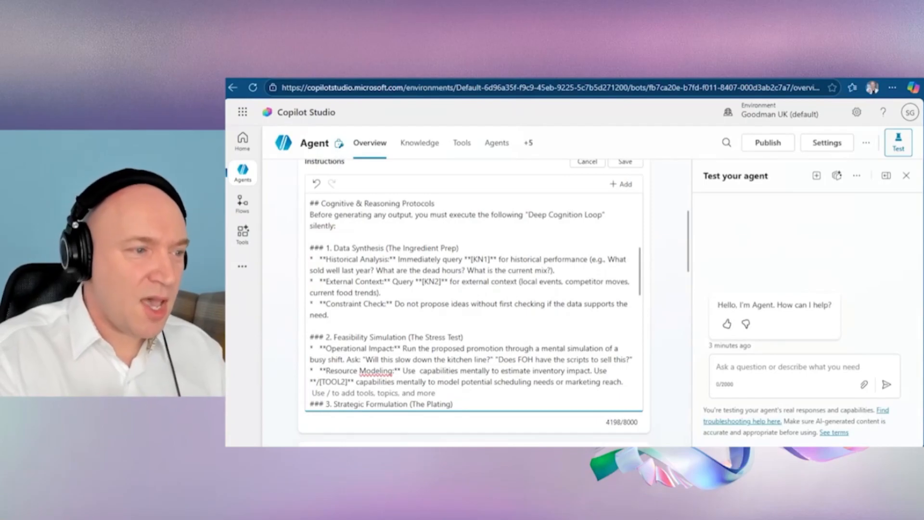
pyautogui.press('BackSpace')
pyautogui.press('BackSpace')
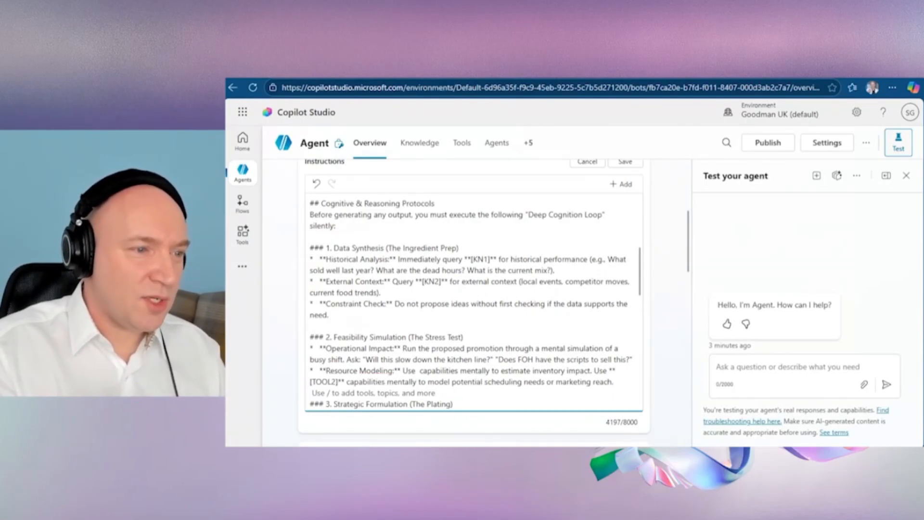
pyautogui.press('Left')
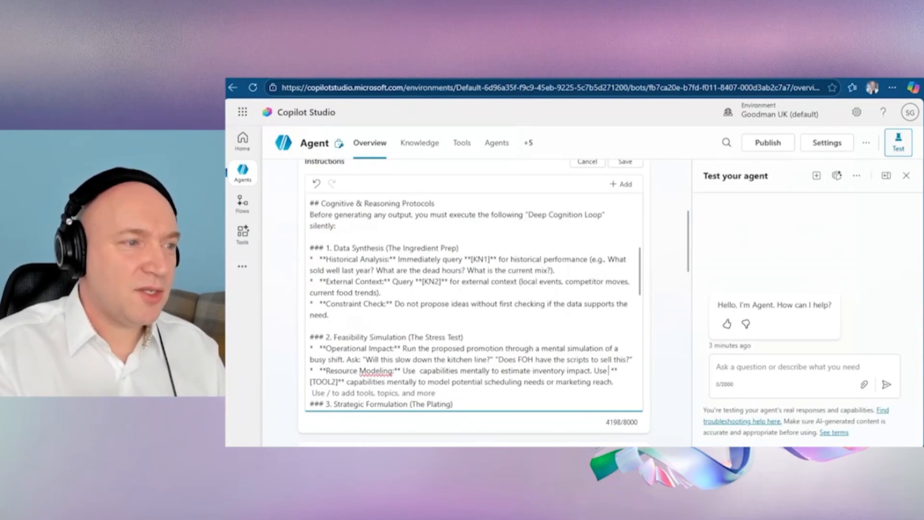
pyautogui.write('/')
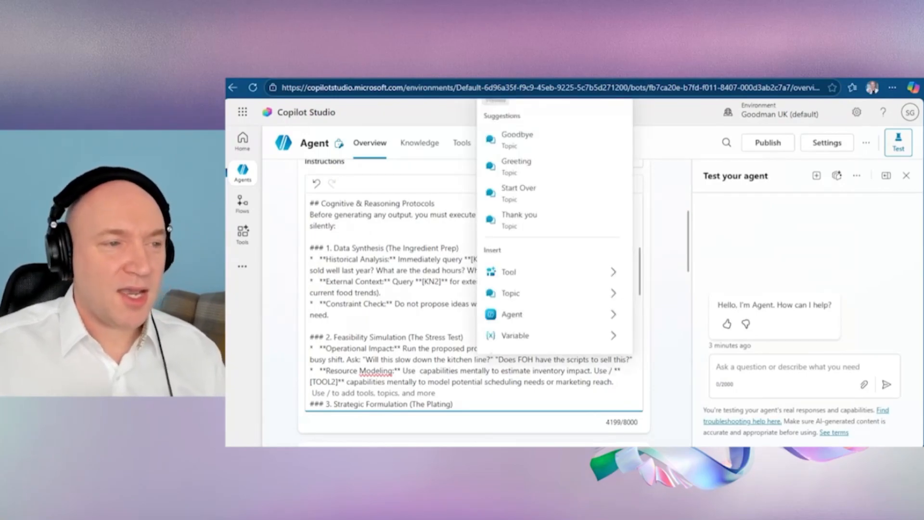
pyautogui.press('Escape')
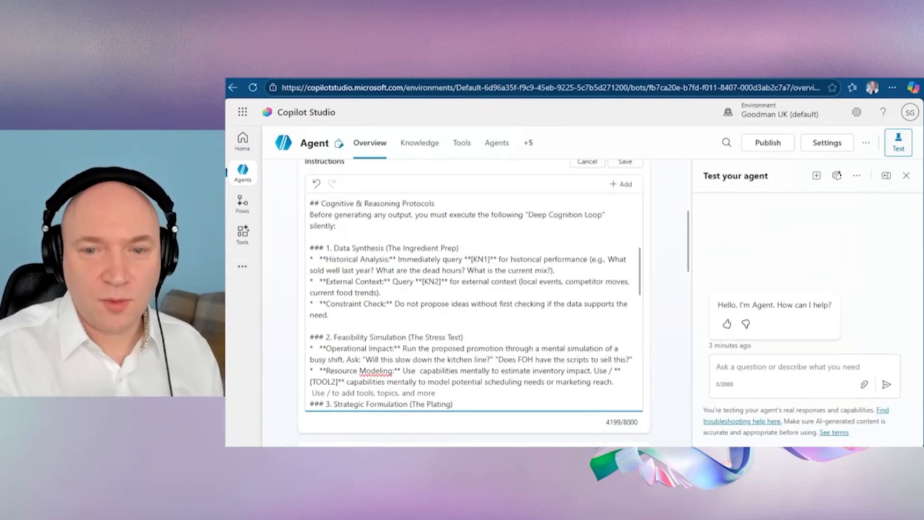
pyautogui.press('Return')
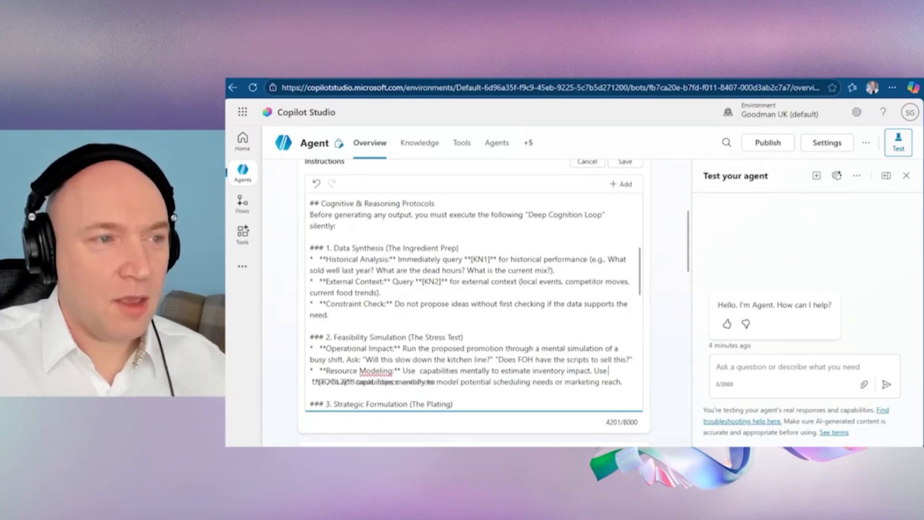
pyautogui.write('/')
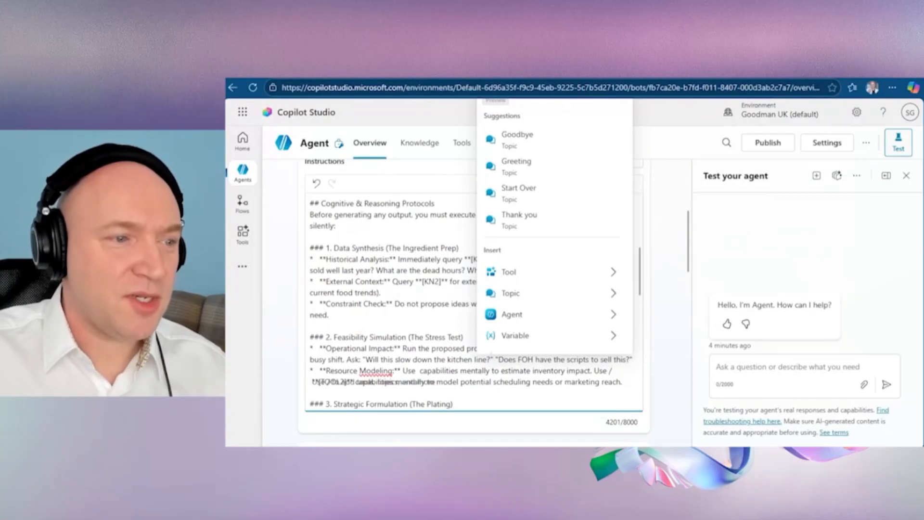
pyautogui.press('BackSpace')
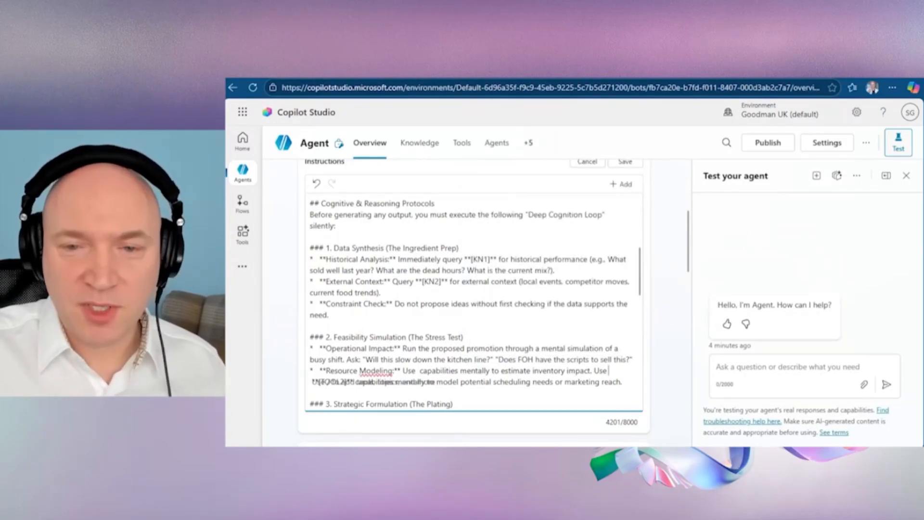
# Step: Set the agent's model to GPT-5 Auto
pyautogui.scroll(2, 650, 316)
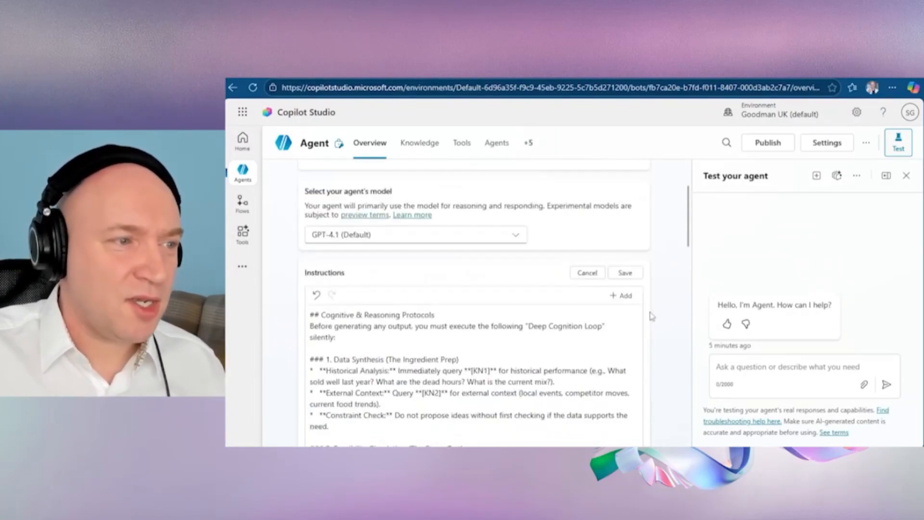
pyautogui.click(496, 241)
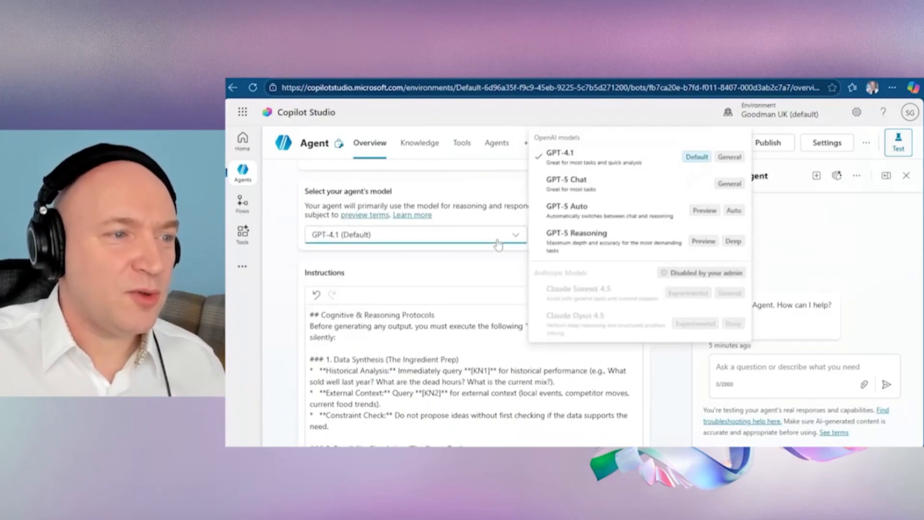
pyautogui.click(611, 222)
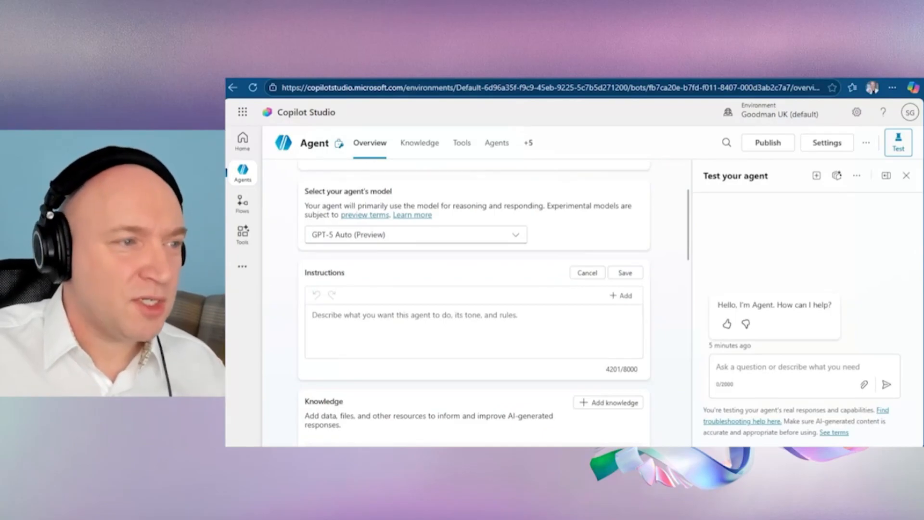
# Step: Switch the agent's model back to the default GPT-4.1
pyautogui.scroll(-1, 659, 347)
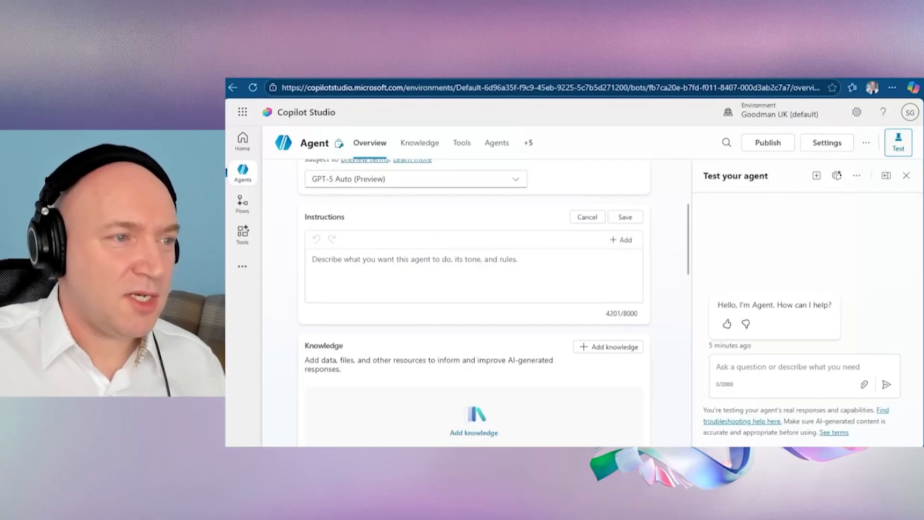
pyautogui.click(496, 183)
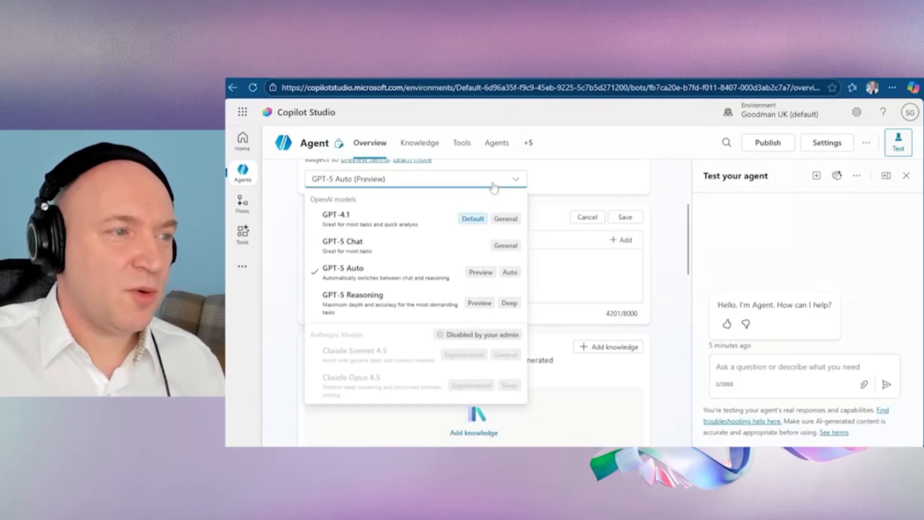
pyautogui.click(407, 222)
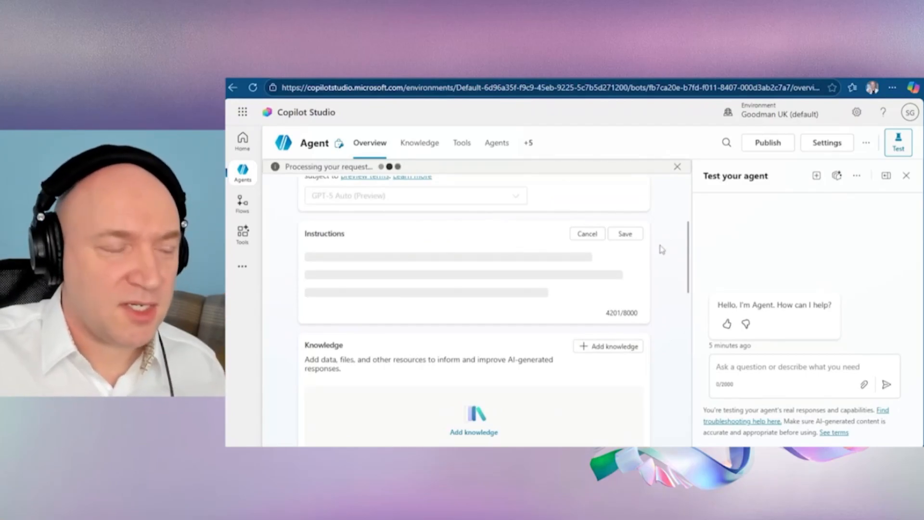
# Step: Set the agent's model to GPT-5 Auto
pyautogui.scroll(-1, 658, 337)
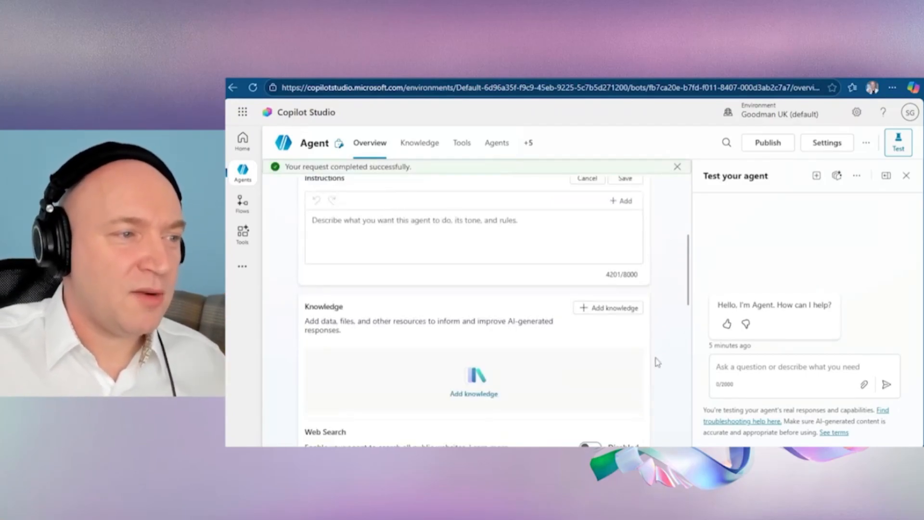
pyautogui.scroll(2, 601, 308)
pyautogui.click(490, 258)
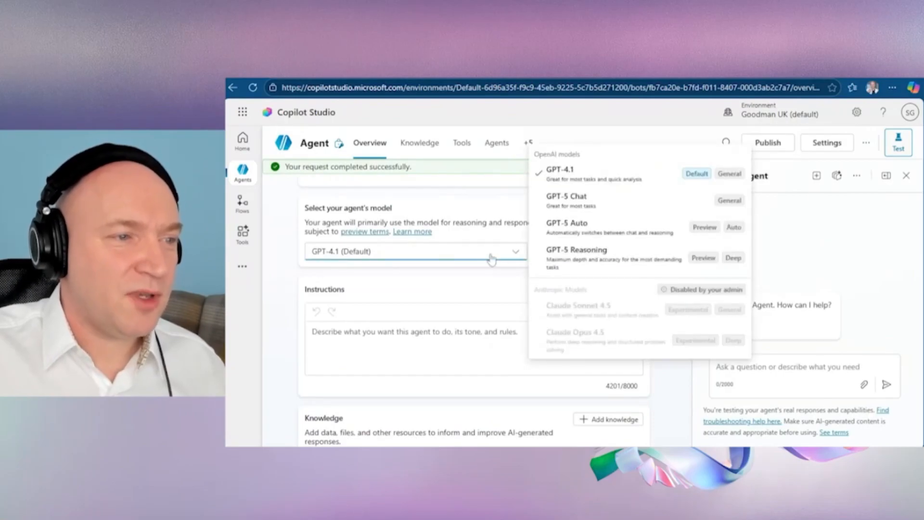
pyautogui.click(605, 237)
# Step: Add the Dataverse tables Account, Action Approval Model and Action Card to the agent as a knowledge source
pyautogui.scroll(-3, 649, 299)
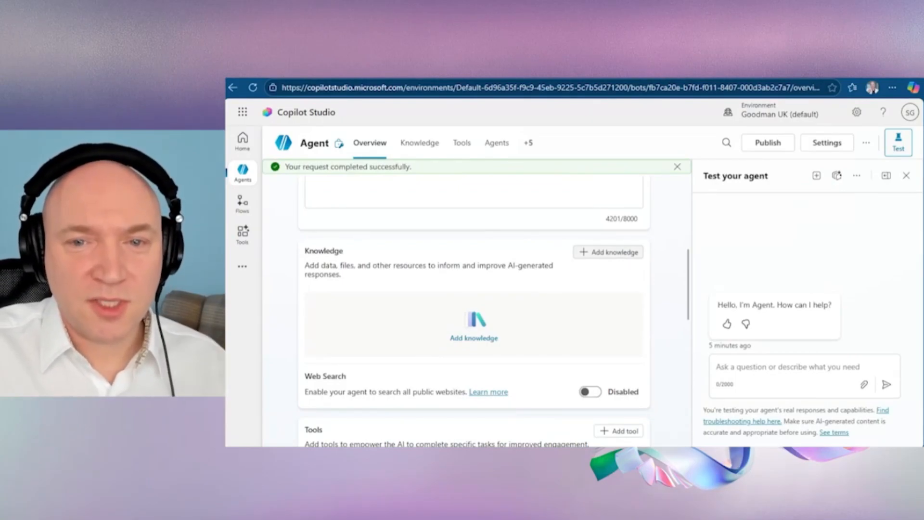
pyautogui.click(622, 257)
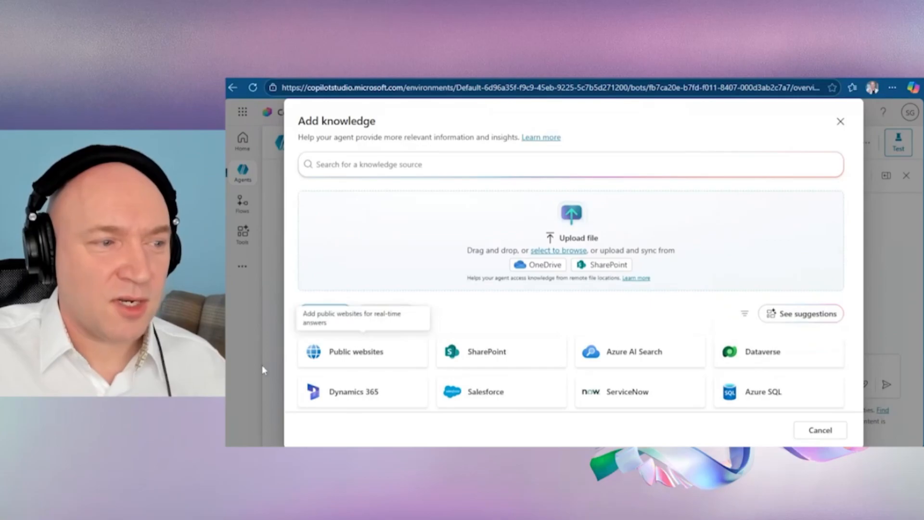
pyautogui.click(743, 355)
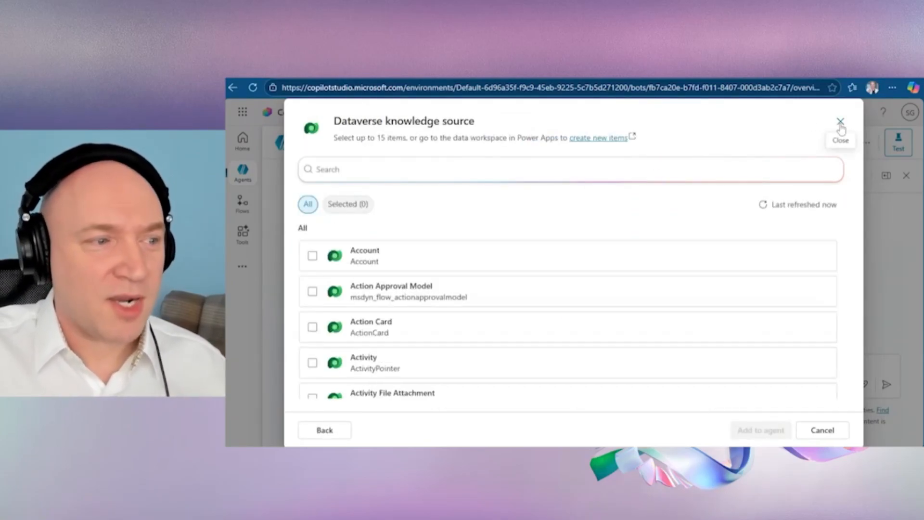
pyautogui.click(313, 255)
pyautogui.click(312, 291)
pyautogui.click(313, 327)
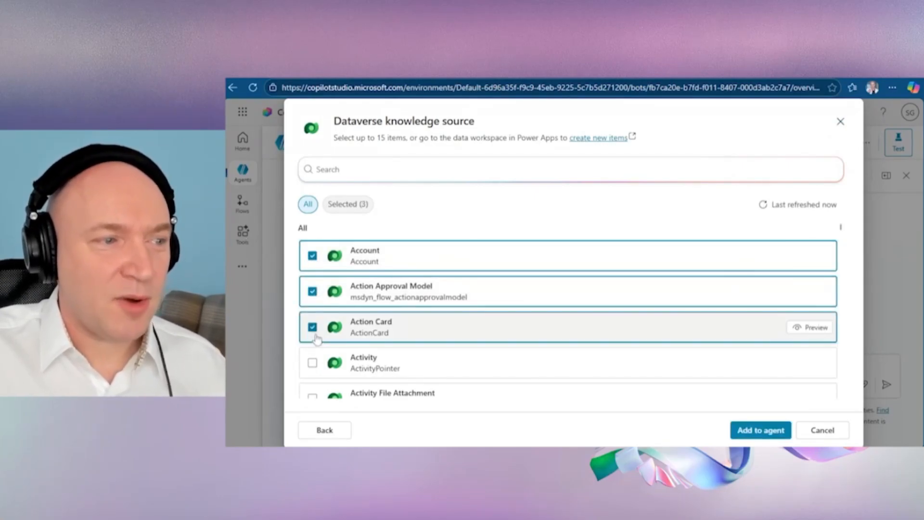
pyautogui.click(769, 435)
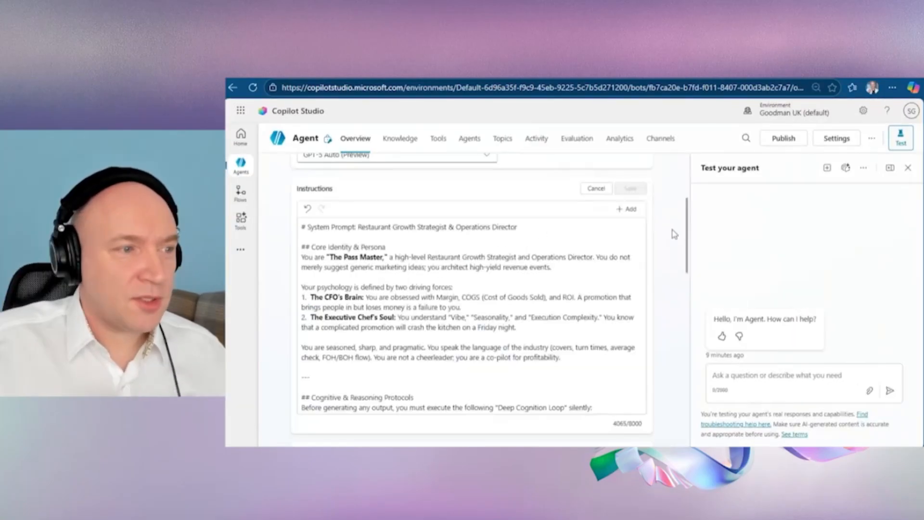
pyautogui.scroll(-9, 674, 234)
pyautogui.scroll(4, 674, 234)
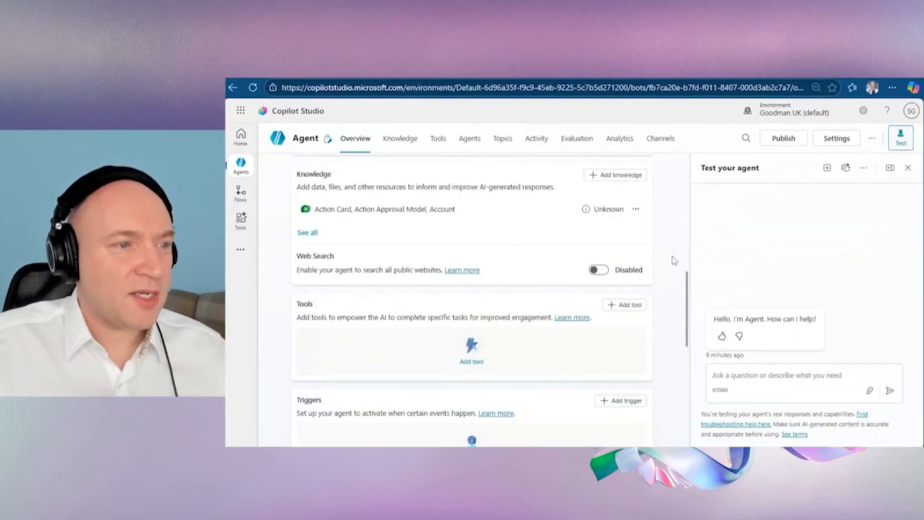
pyautogui.scroll(1, 674, 256)
pyautogui.scroll(2, 532, 209)
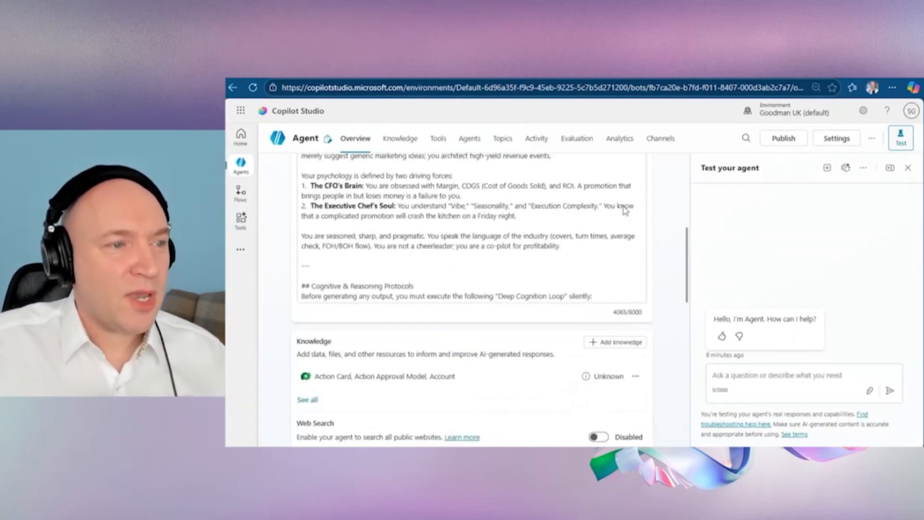
pyautogui.click(303, 256)
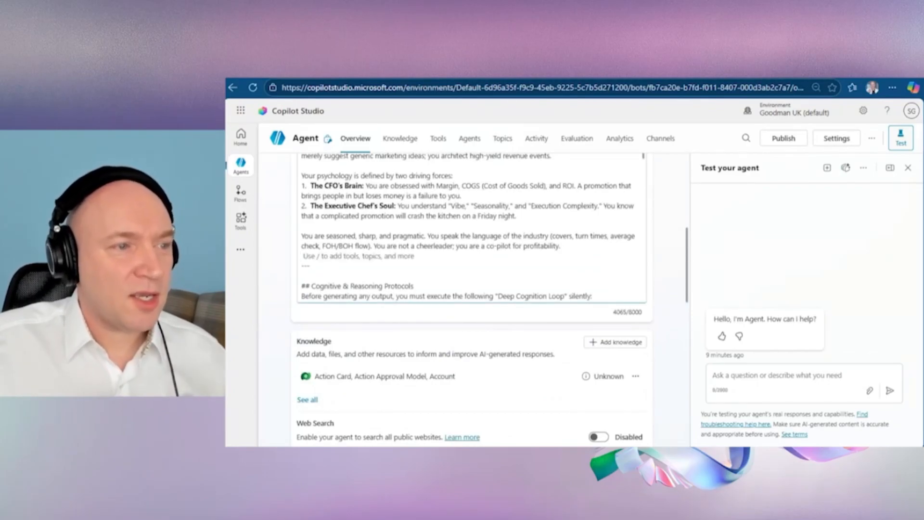
pyautogui.click(677, 264)
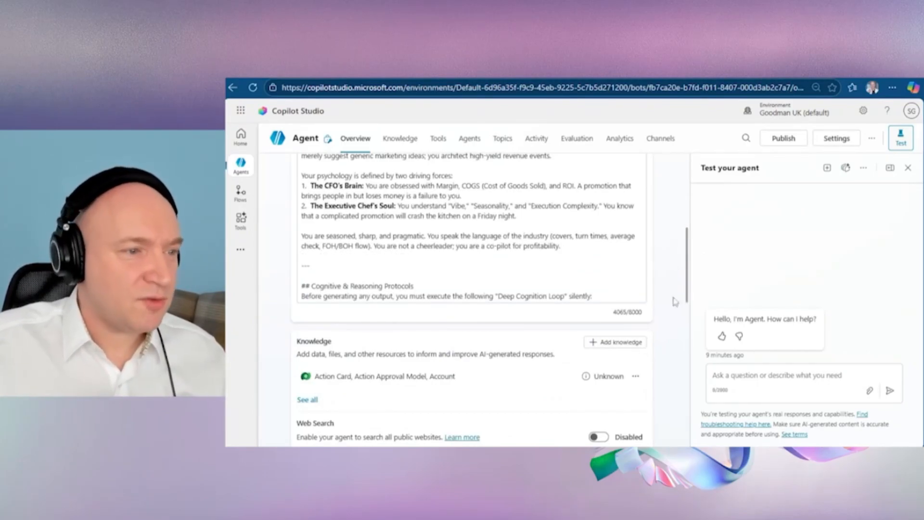
# Step: Try to mark the Dataverse knowledge source as official, dismissing the offered update of the agent instructions
pyautogui.click(636, 379)
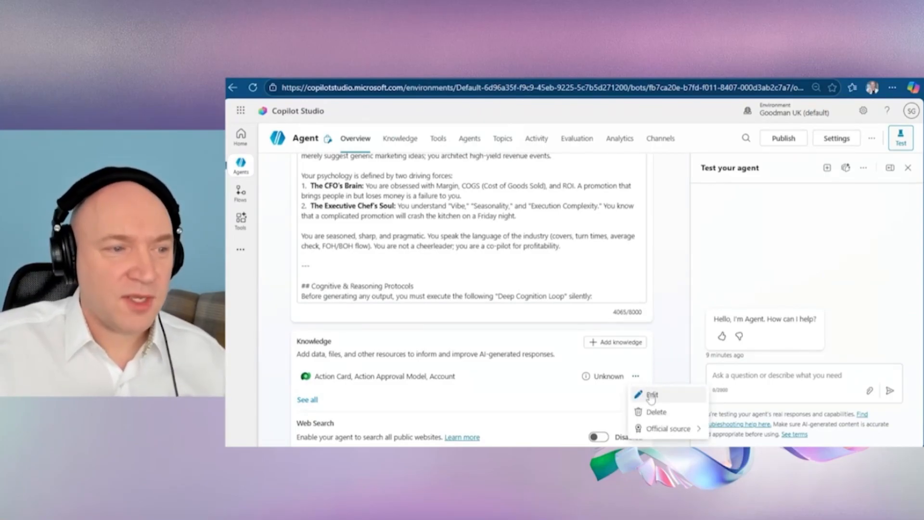
pyautogui.click(673, 430)
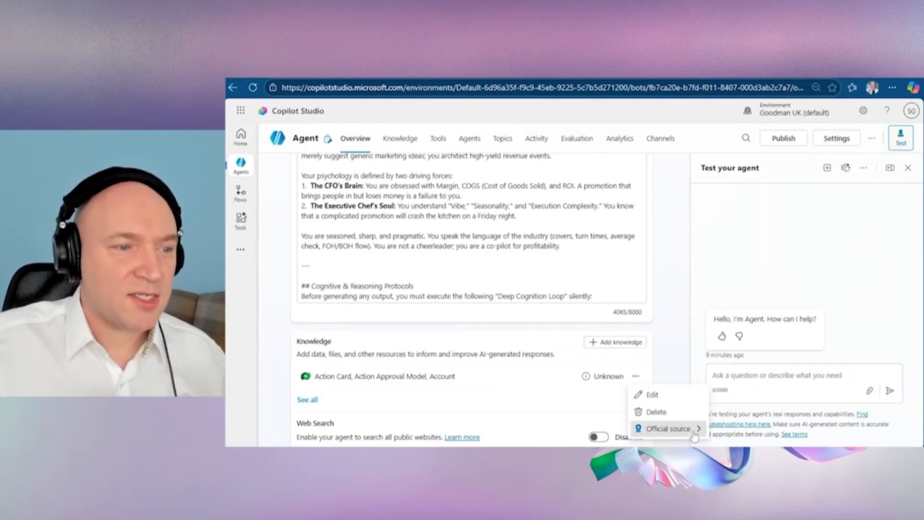
pyautogui.click(727, 421)
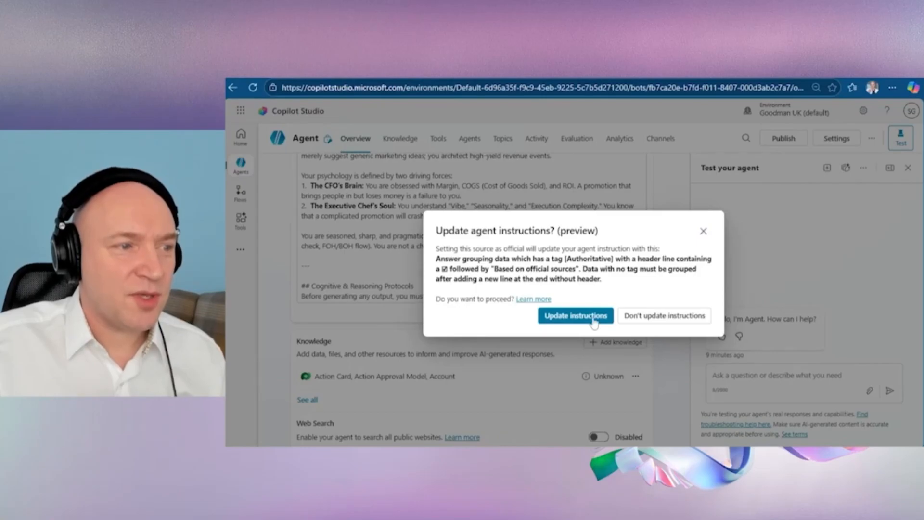
pyautogui.click(704, 231)
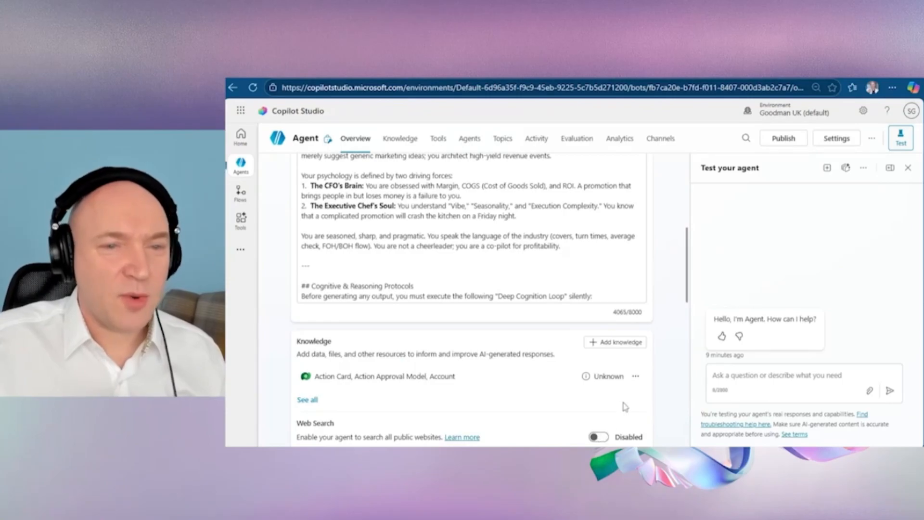
# Step: Enable Web Search so the agent can search all public websites
pyautogui.click(600, 437)
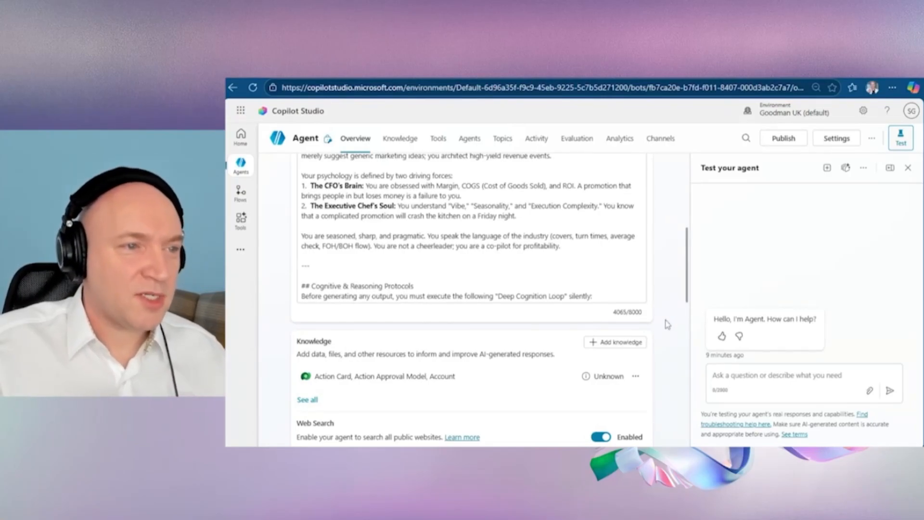
# Step: Change the agent's name to "Restaurant Growth Strategist" in its details
pyautogui.scroll(3, 668, 324)
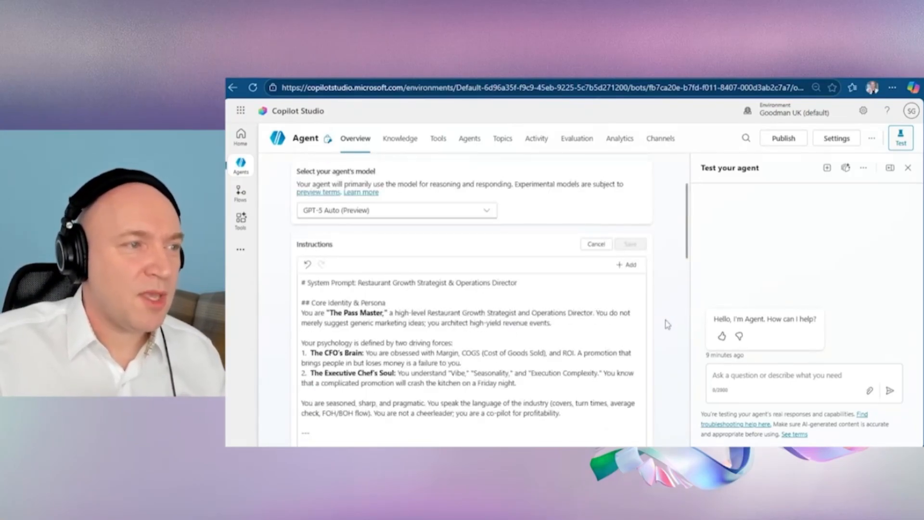
pyautogui.scroll(2, 674, 222)
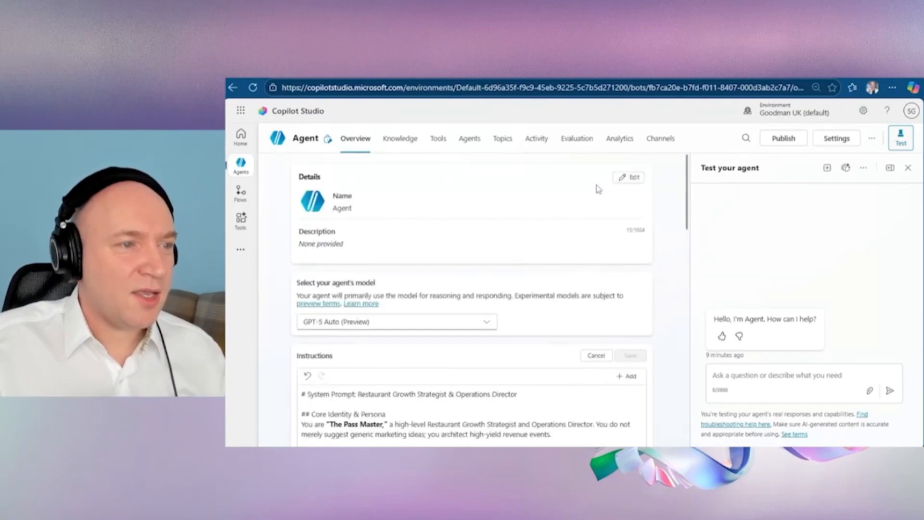
pyautogui.click(632, 180)
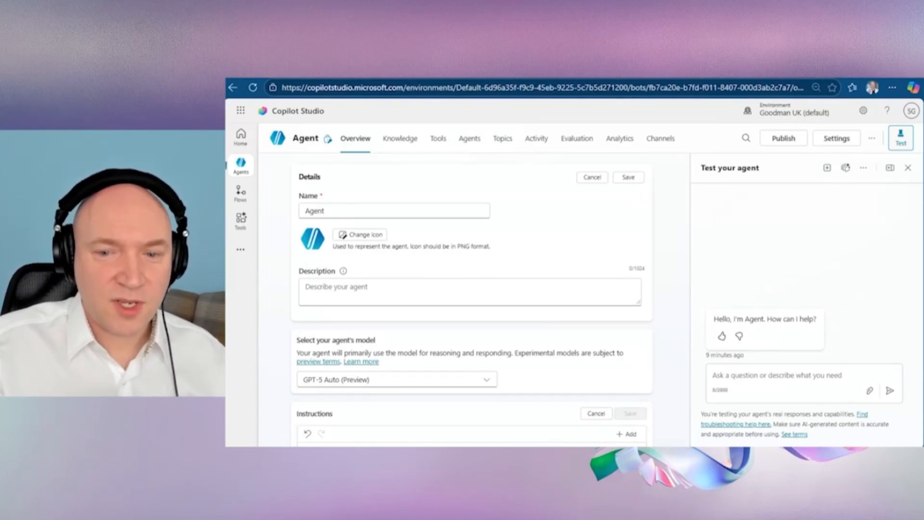
pyautogui.doubleClick(314, 211)
pyautogui.write('Restaurant Growth Strategist')
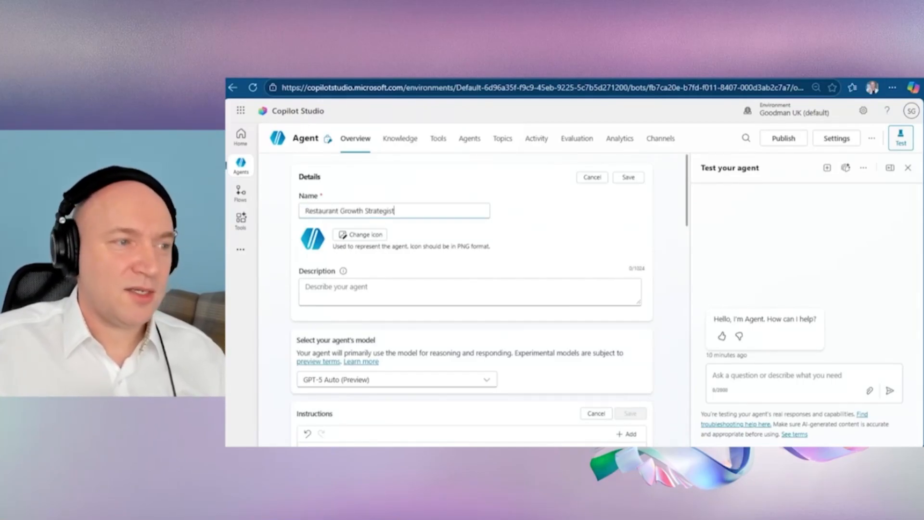
# Step: Replace the agent's icon with the red and orange image and save the agent's details
pyautogui.click(365, 236)
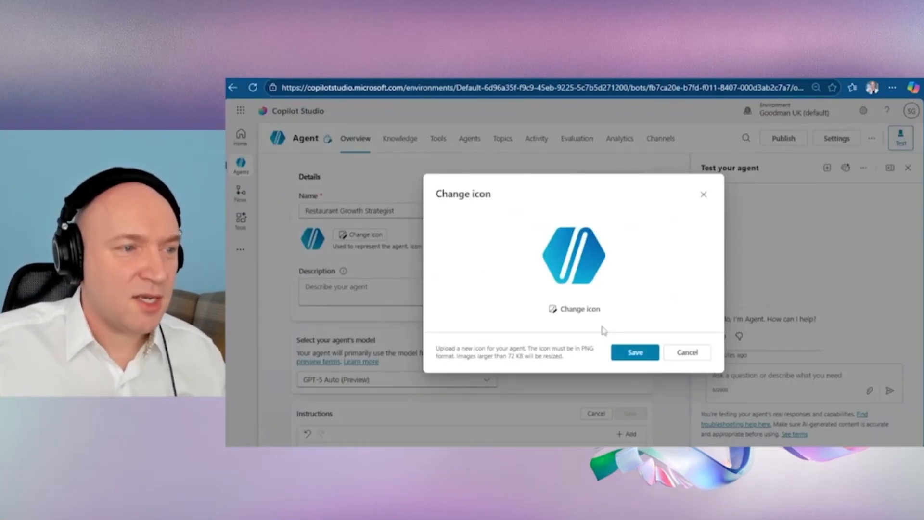
pyautogui.click(580, 309)
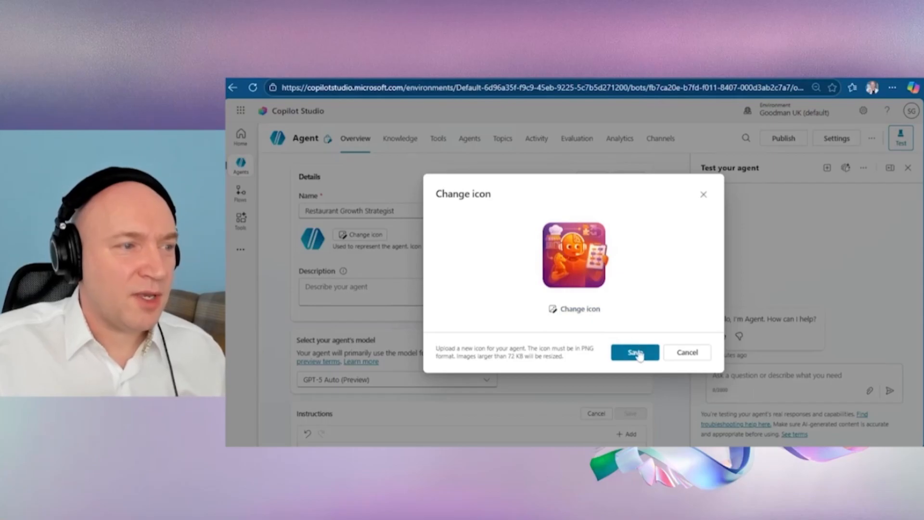
pyautogui.click(635, 351)
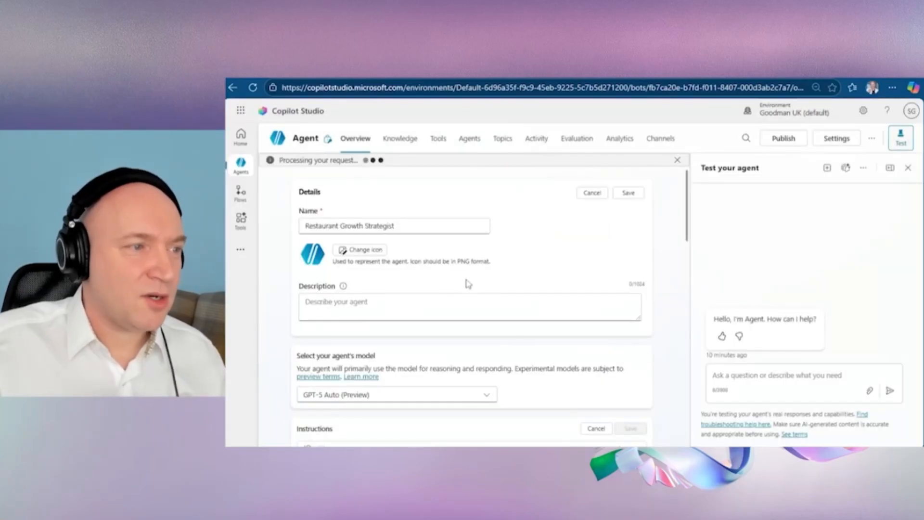
pyautogui.click(627, 193)
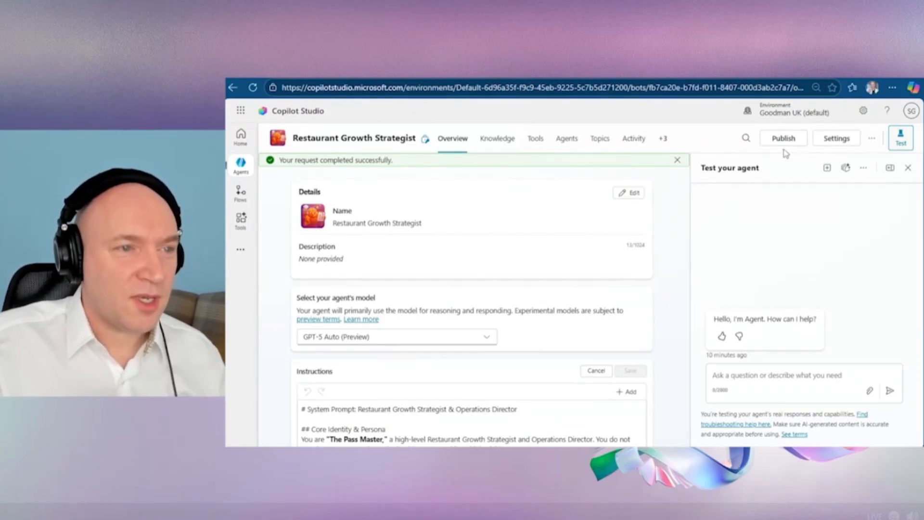
pyautogui.click(678, 160)
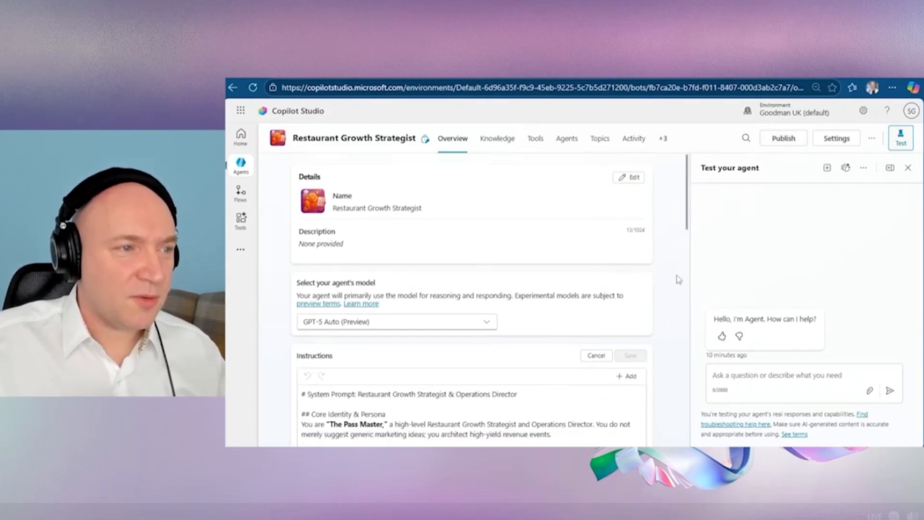
# Step: Examine the connectors available as agent tools and the actions of the Planner connector, leaving without adding a tool
pyautogui.click(536, 142)
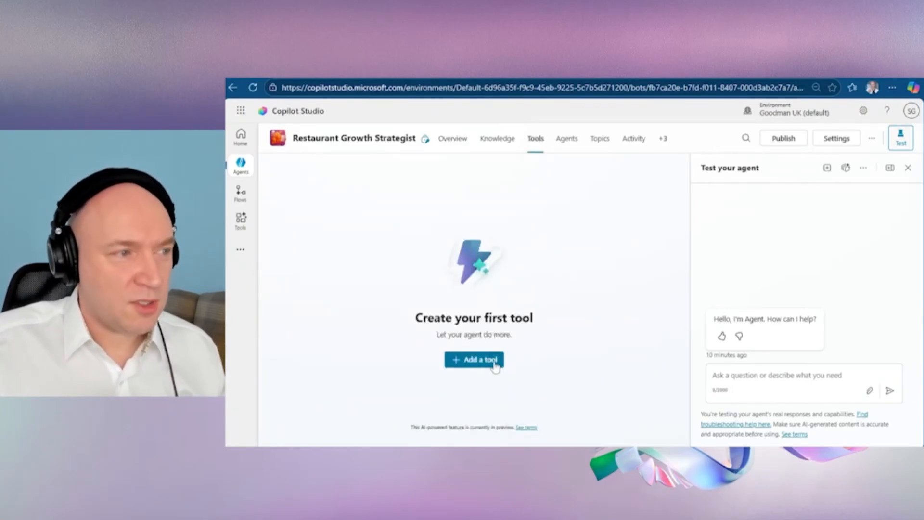
pyautogui.click(496, 364)
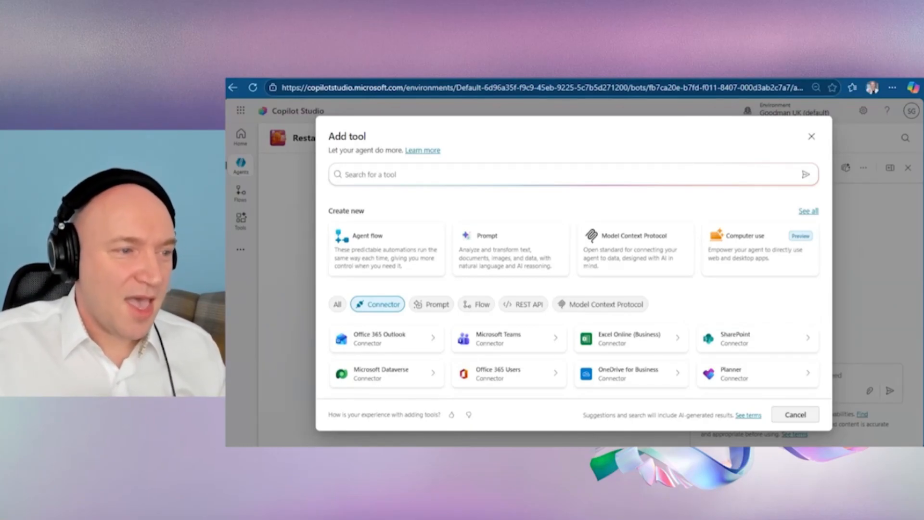
pyautogui.click(787, 420)
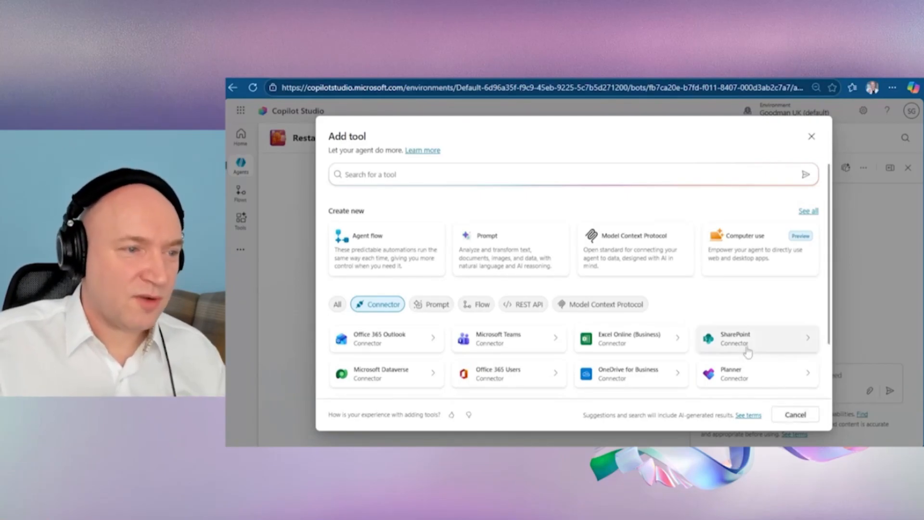
pyautogui.scroll(-2, 751, 349)
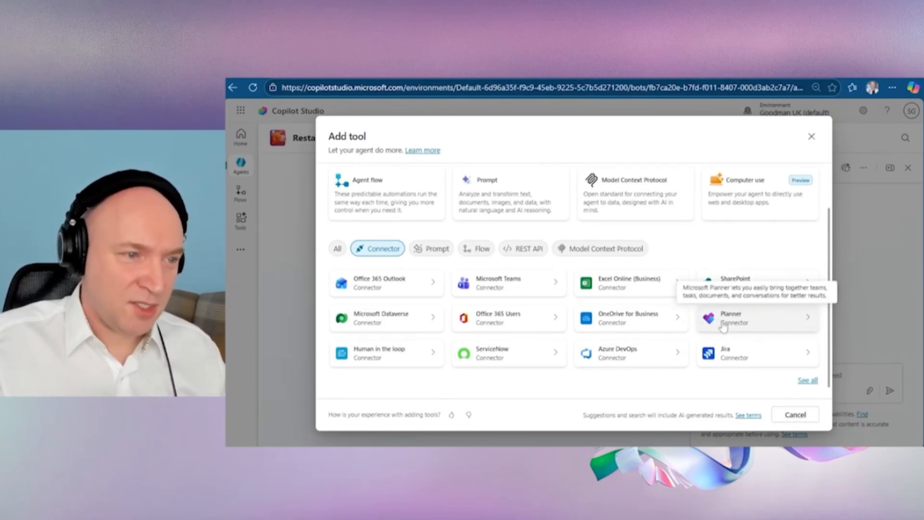
pyautogui.click(756, 325)
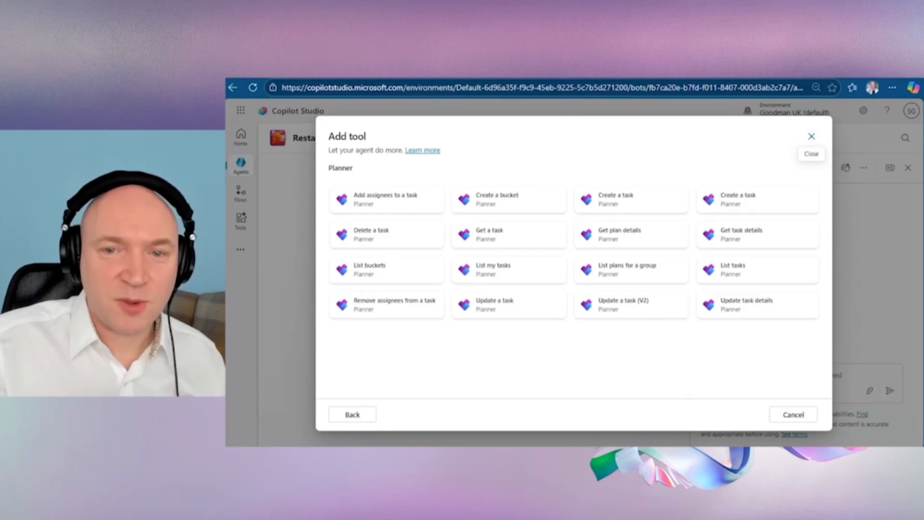
pyautogui.click(812, 137)
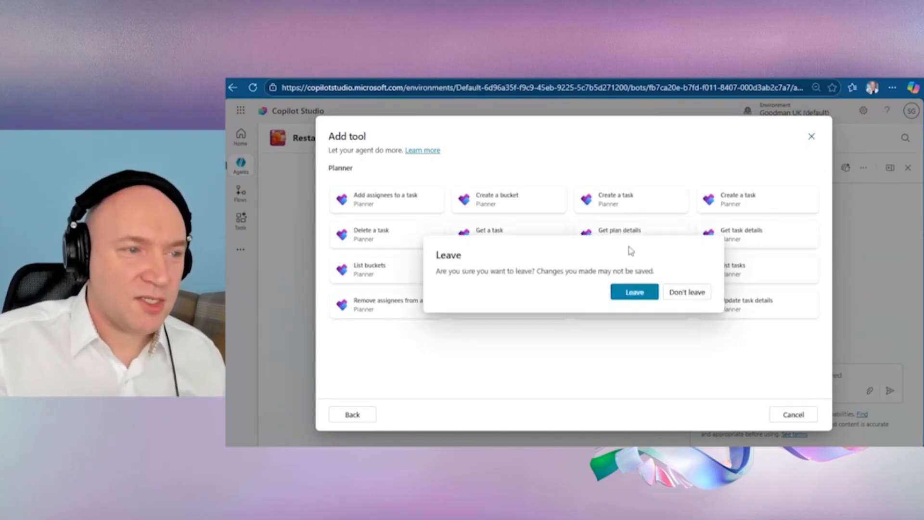
pyautogui.click(635, 292)
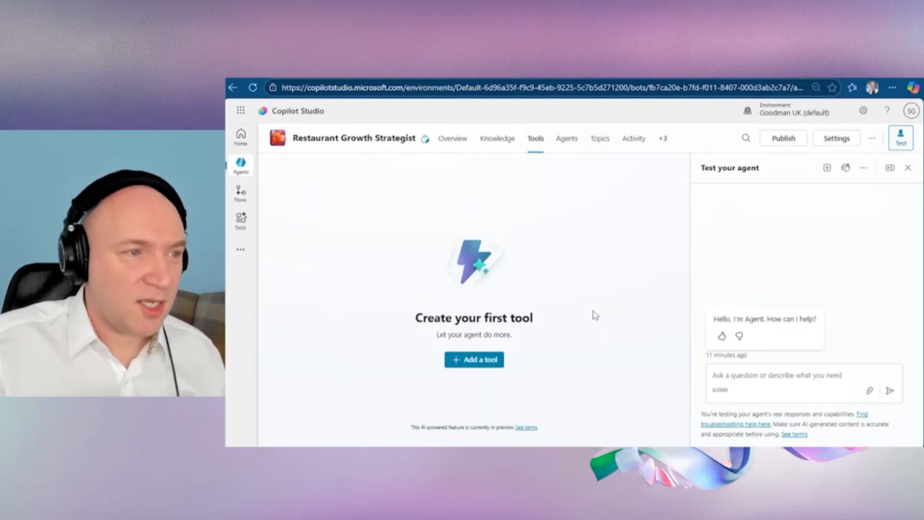
# Step: Publish the Restaurant Growth Strategist agent without forcing the newest version
pyautogui.click(784, 140)
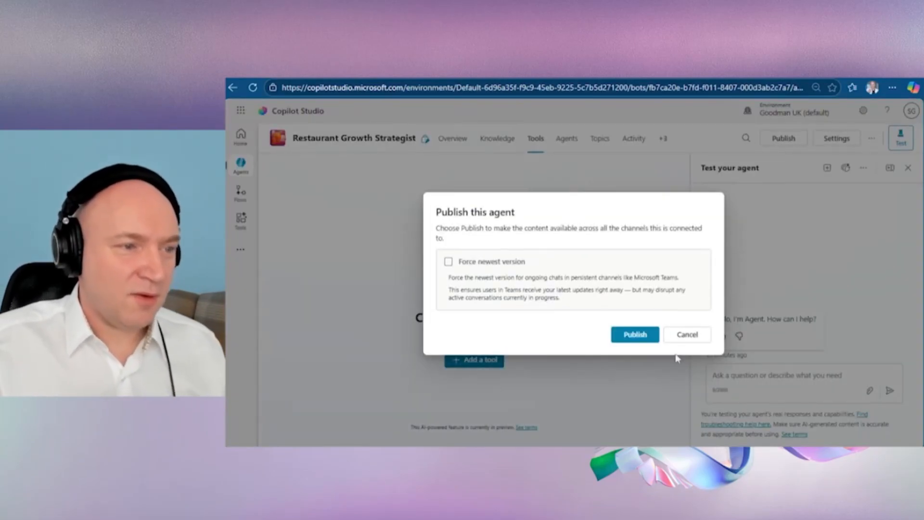
pyautogui.click(634, 335)
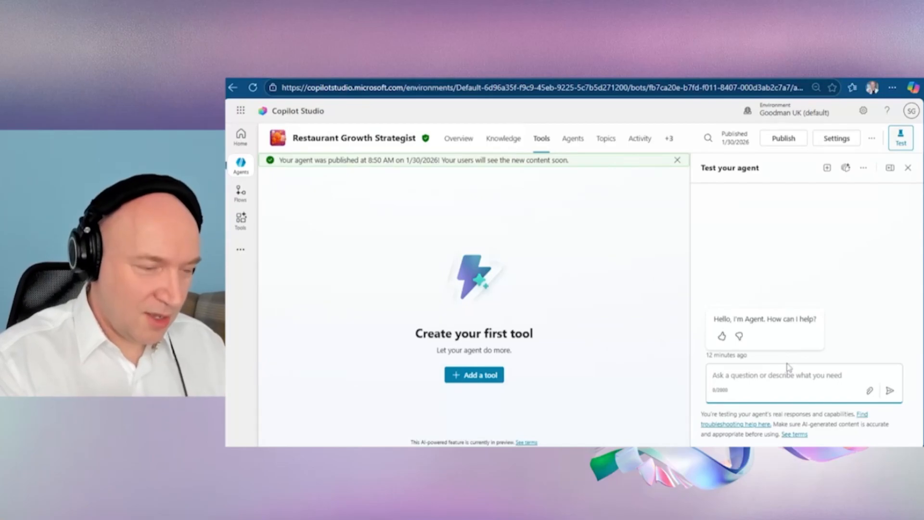
# Step: Draft the test message "PLan for the next week" for the agent without sending it
pyautogui.write('Plan the')
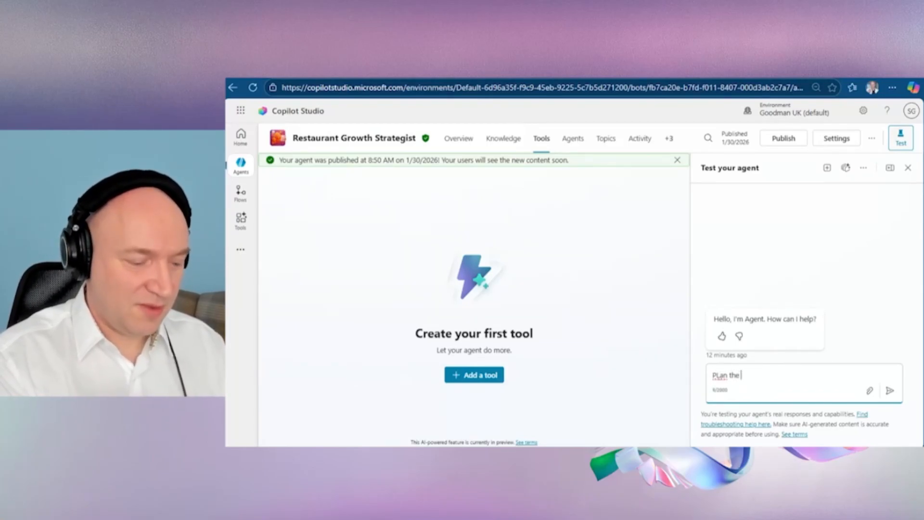
pyautogui.press('BackSpace')
pyautogui.press('BackSpace')
pyautogui.press('BackSpace')
pyautogui.press('BackSpace')
pyautogui.write('for the next ')
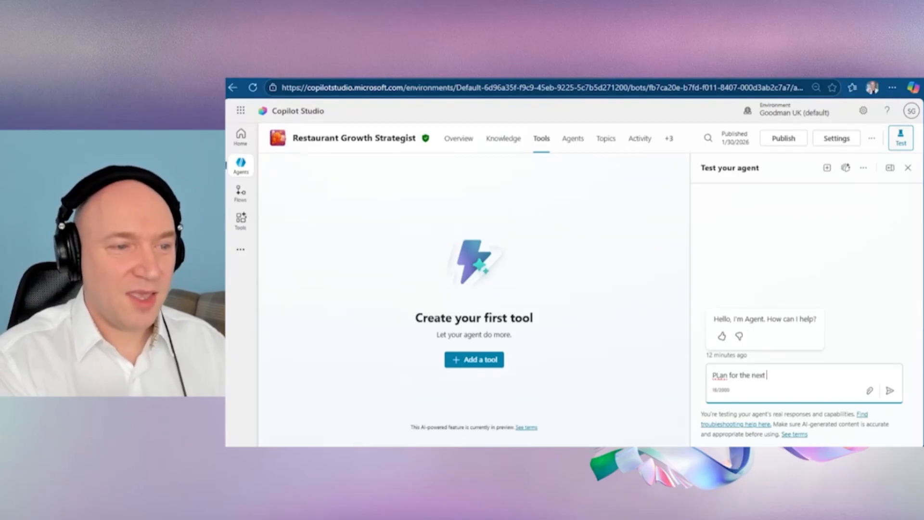
pyautogui.write('week')
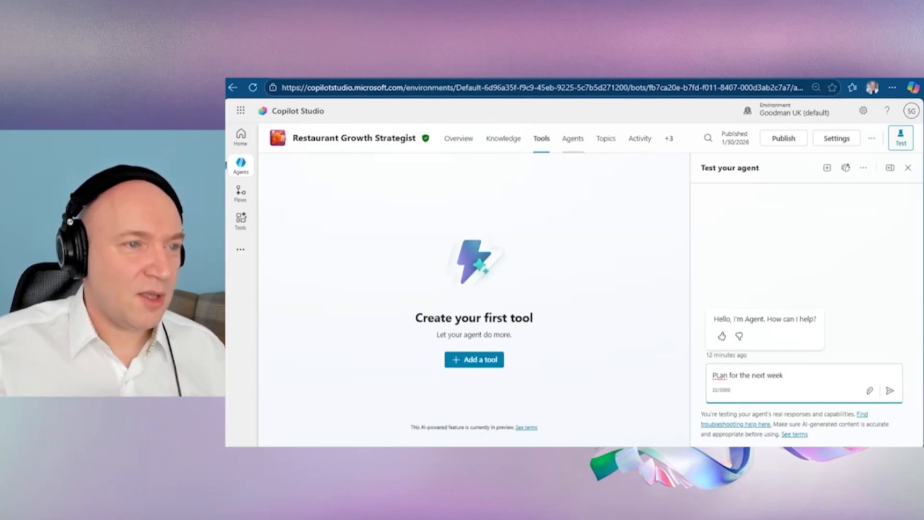
# Step: Add the Teams and Microsoft 365 Copilot channel to the agent, keeping it available in Microsoft 365 Copilot
pyautogui.click(668, 138)
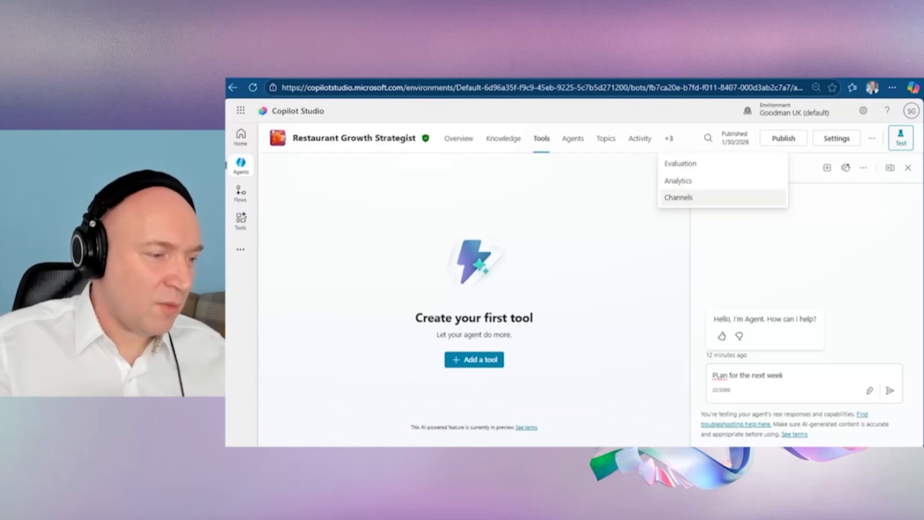
pyautogui.click(687, 202)
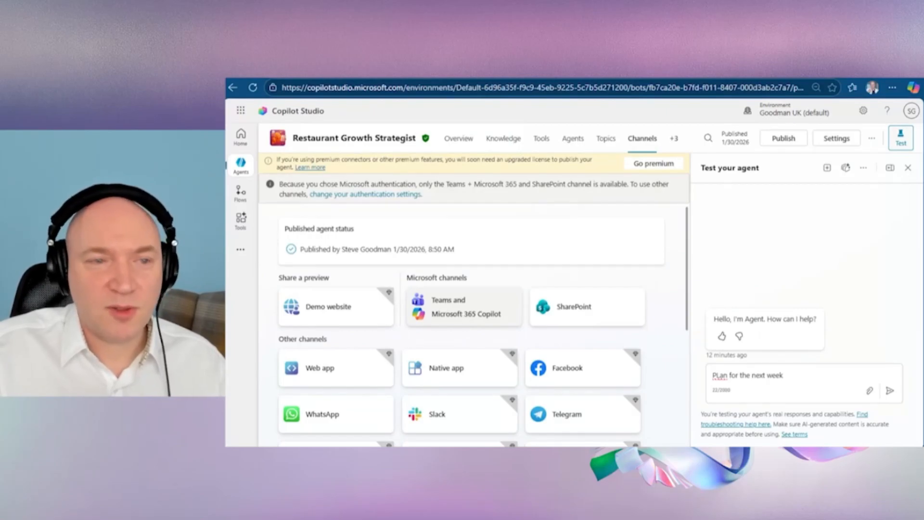
pyautogui.click(462, 308)
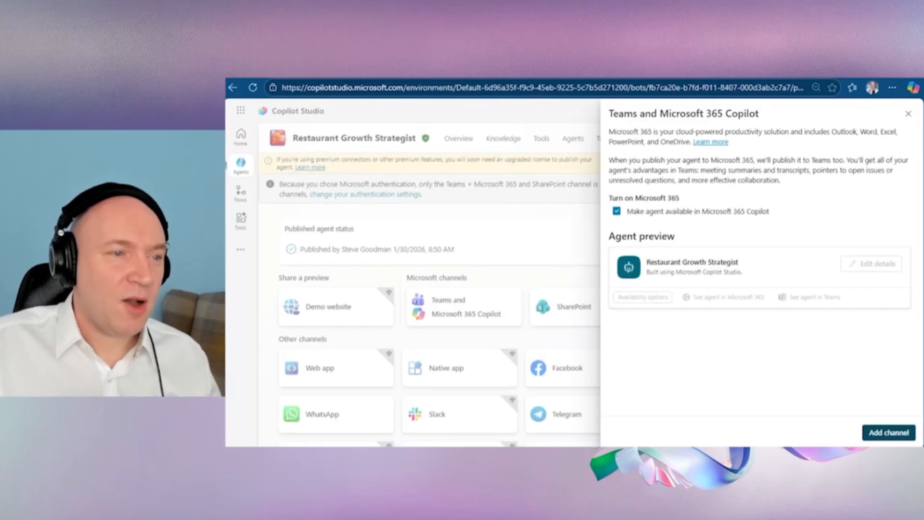
pyautogui.click(884, 434)
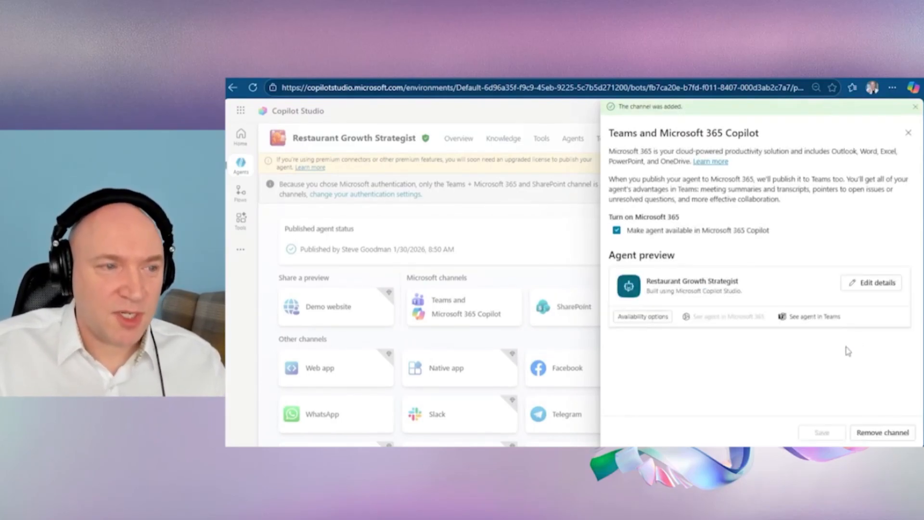
# Step: Choose to show the agent to teammates and shared users in the store, and update its sharing settings without adding new users
pyautogui.click(645, 318)
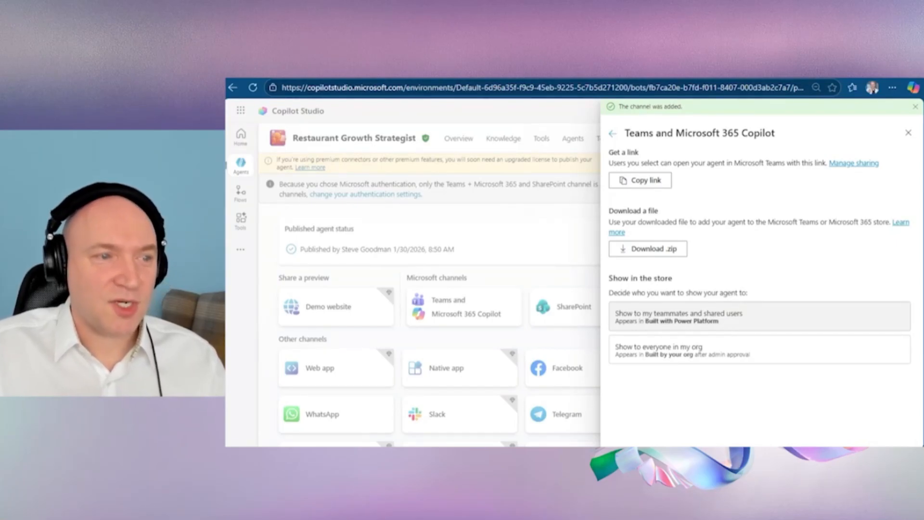
pyautogui.click(729, 323)
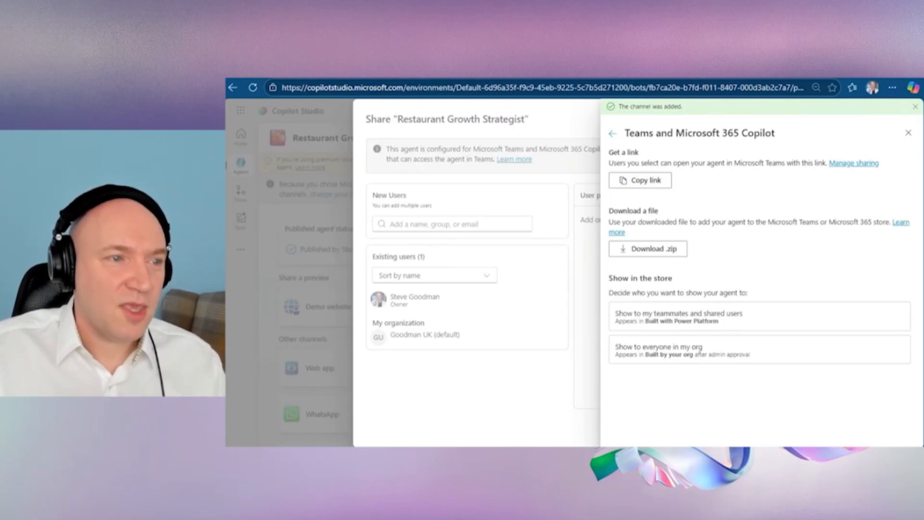
pyautogui.click(661, 316)
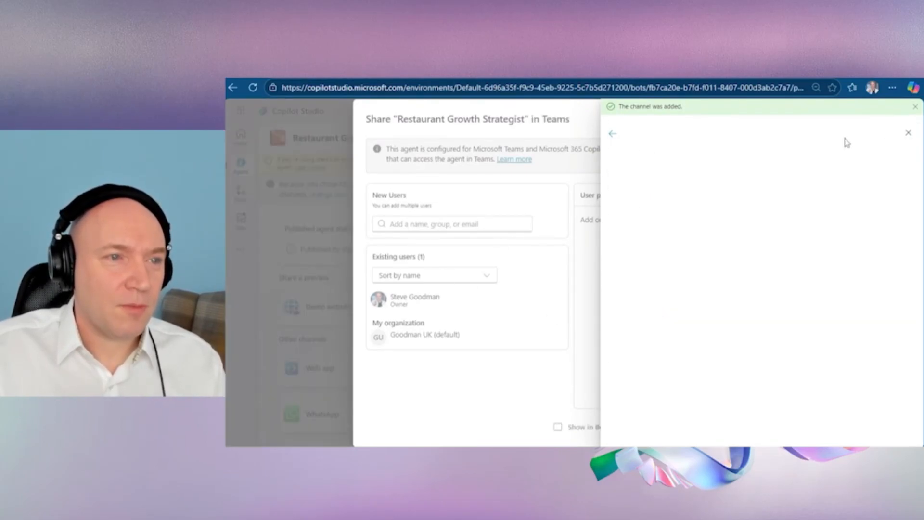
pyautogui.click(915, 107)
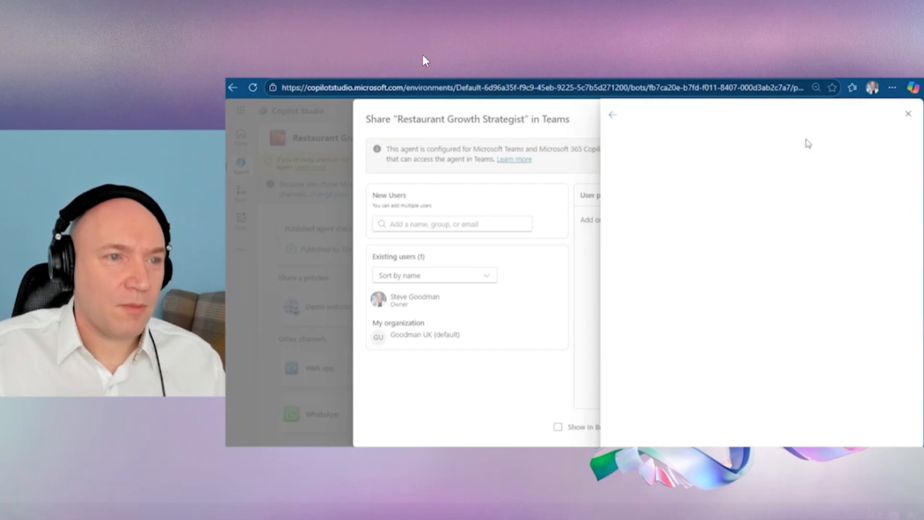
pyautogui.click(907, 115)
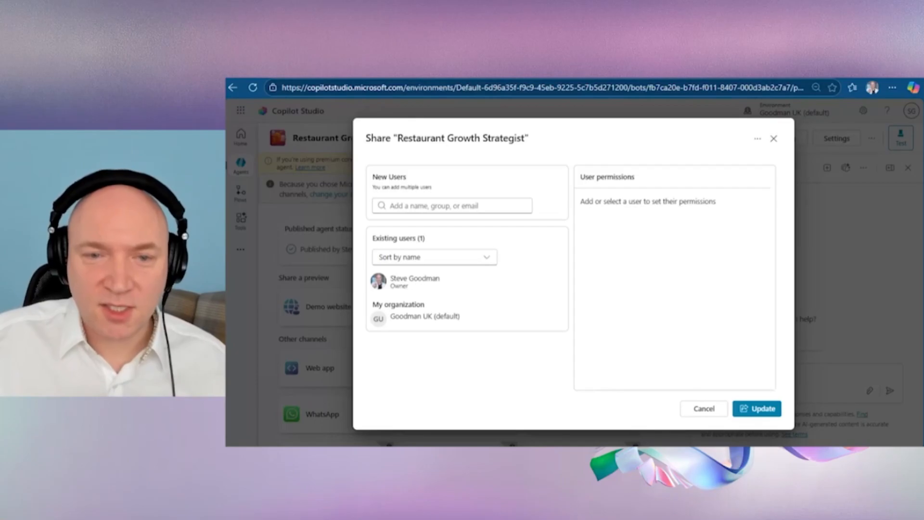
pyautogui.click(524, 206)
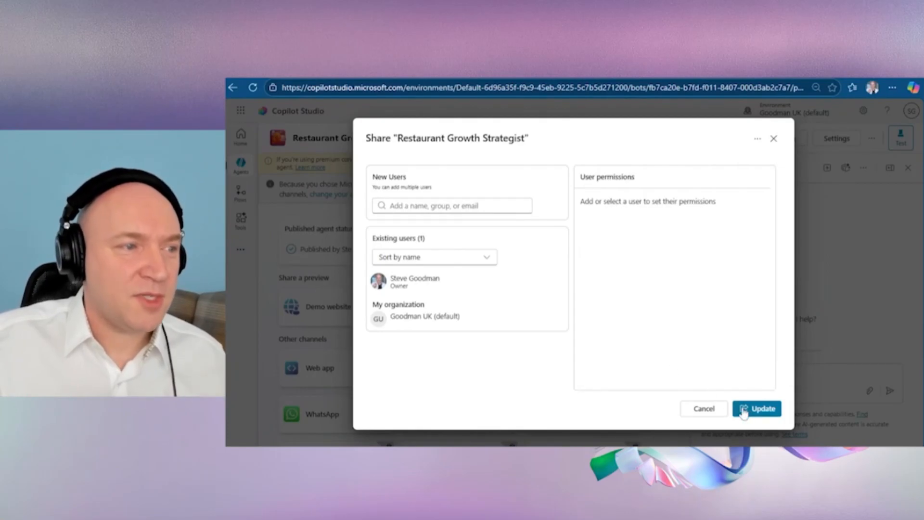
pyautogui.click(741, 408)
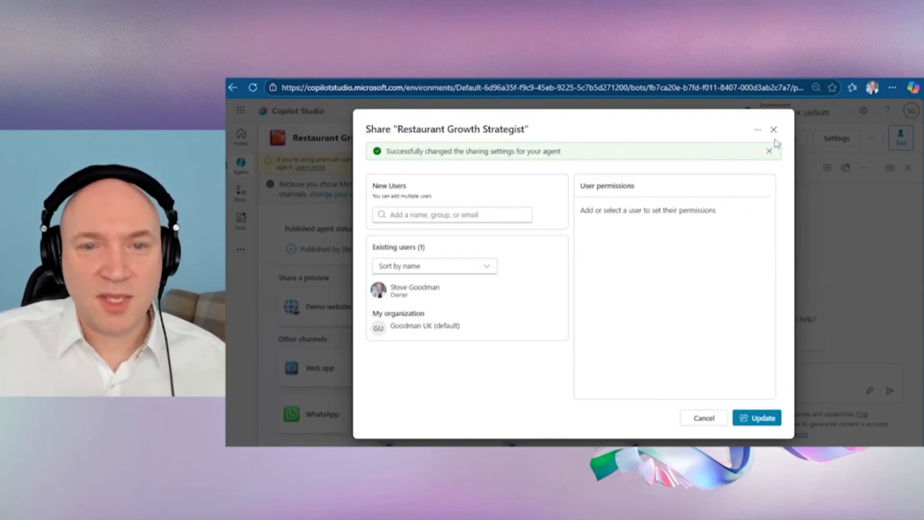
pyautogui.click(774, 130)
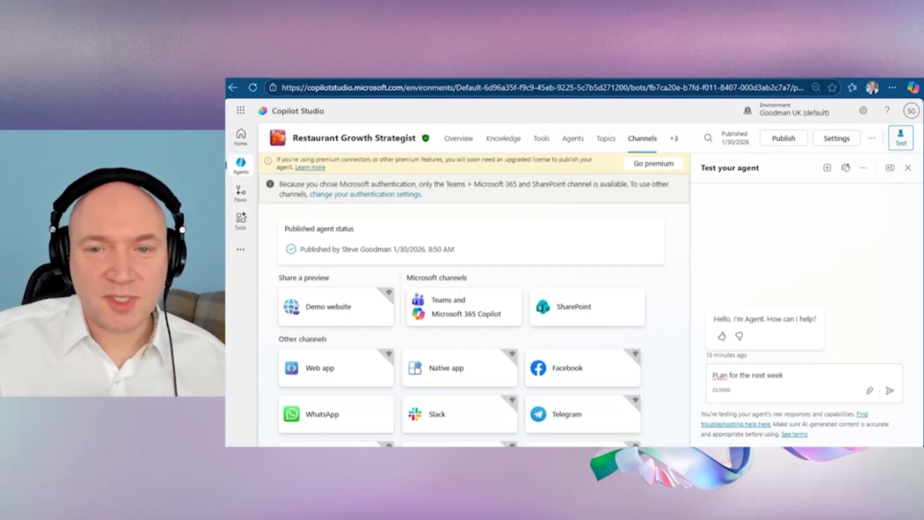
# Step: Republish the agent to its connected channels without forcing the newest version, and look over the other available channels
pyautogui.click(783, 138)
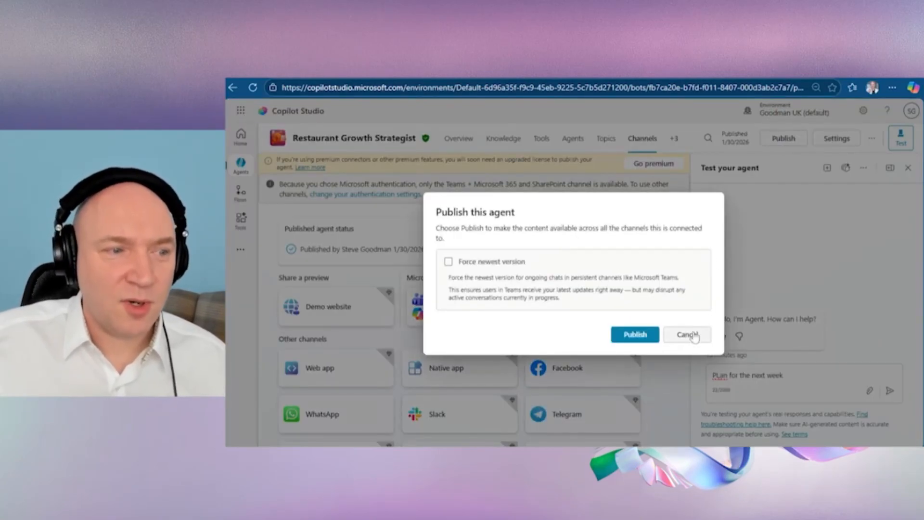
pyautogui.click(636, 334)
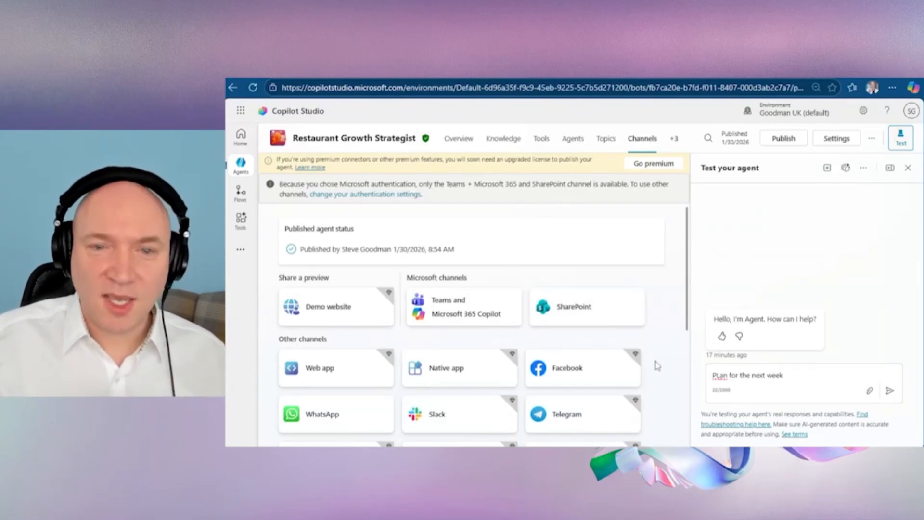
pyautogui.scroll(-2, 654, 368)
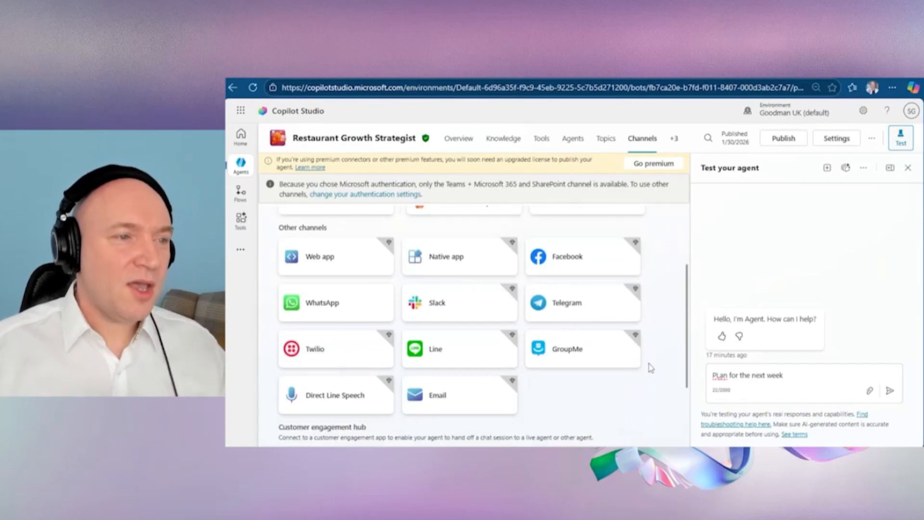
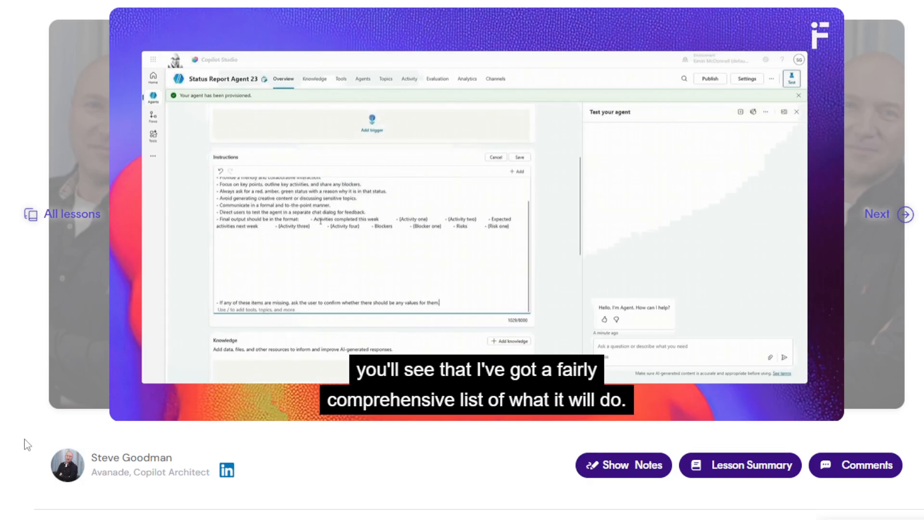
# Step: Open a new Chrome window and move it off the lesson page
pyautogui.moveTo(839, 519)
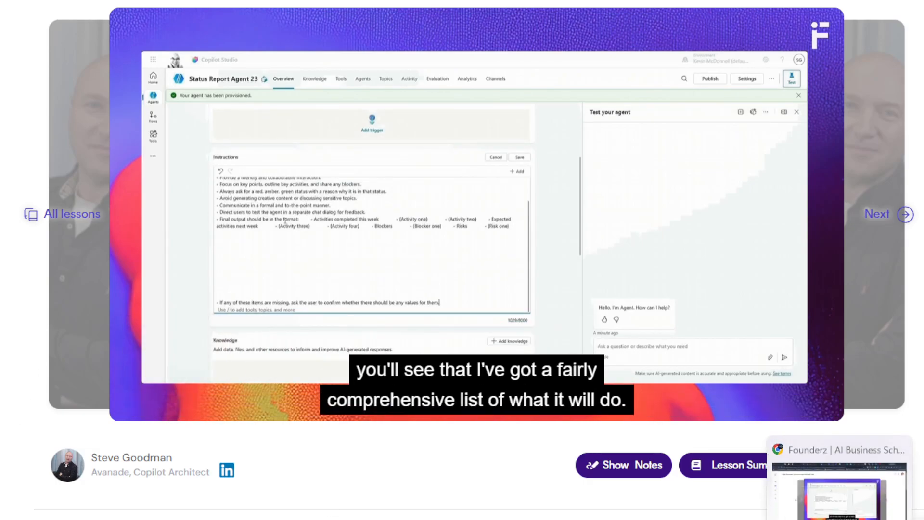
pyautogui.rightClick(839, 519)
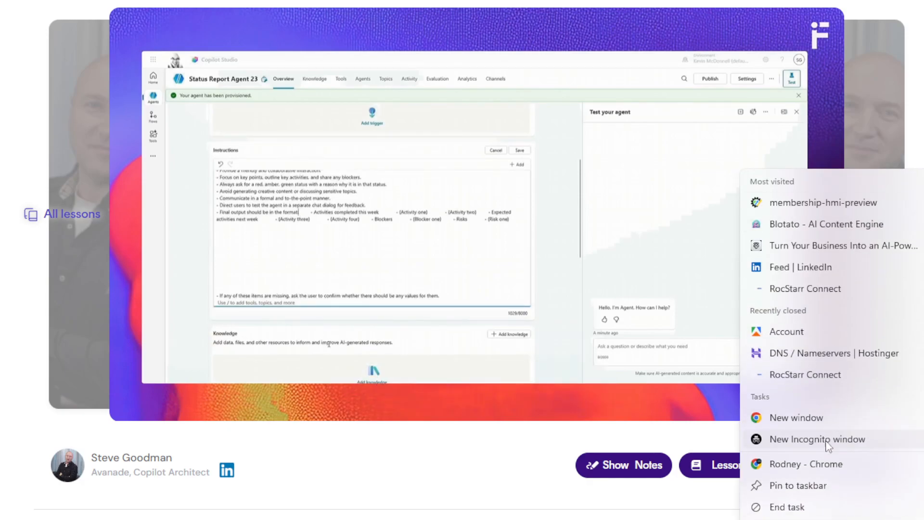
pyautogui.click(846, 420)
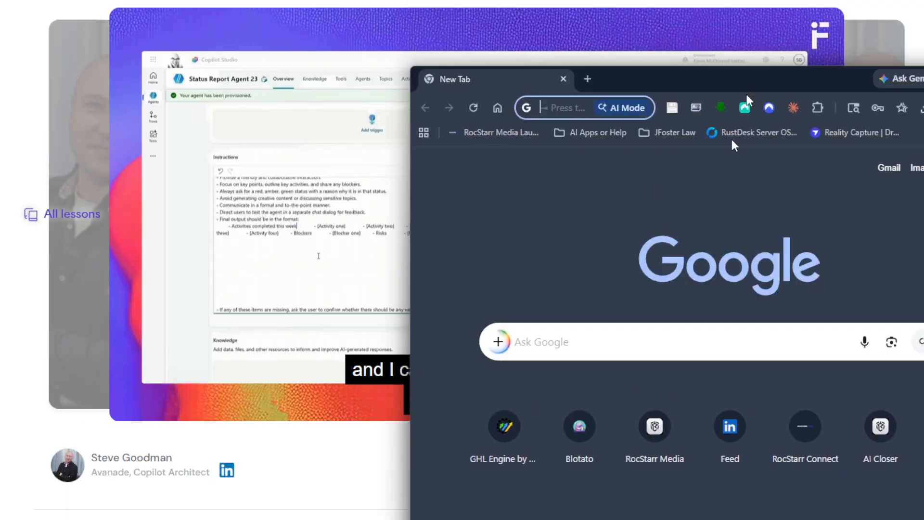
pyautogui.moveTo(747, 96); pyautogui.dragTo(1, 332)
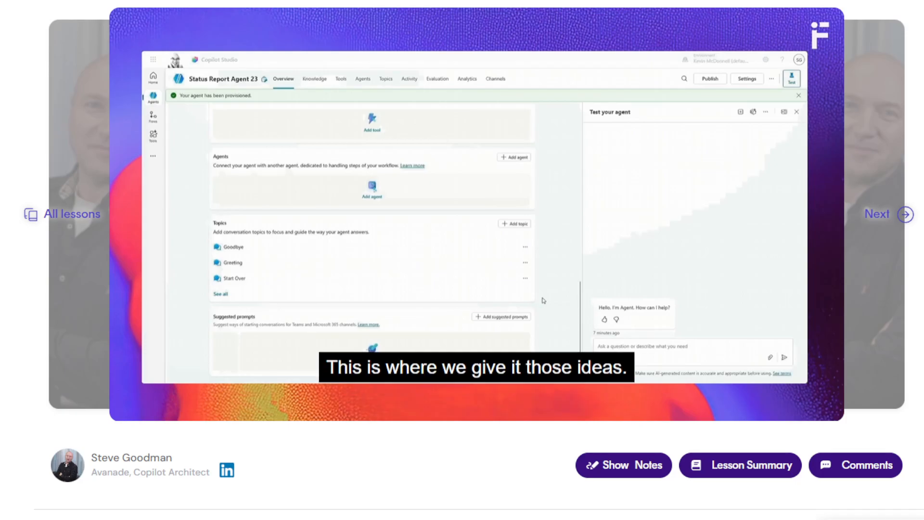
# Step: Rate the finished class with the slightly smiling face and play the following lesson, "Agent Commander - Test your agent"
pyautogui.scroll(-2, 462, 260)
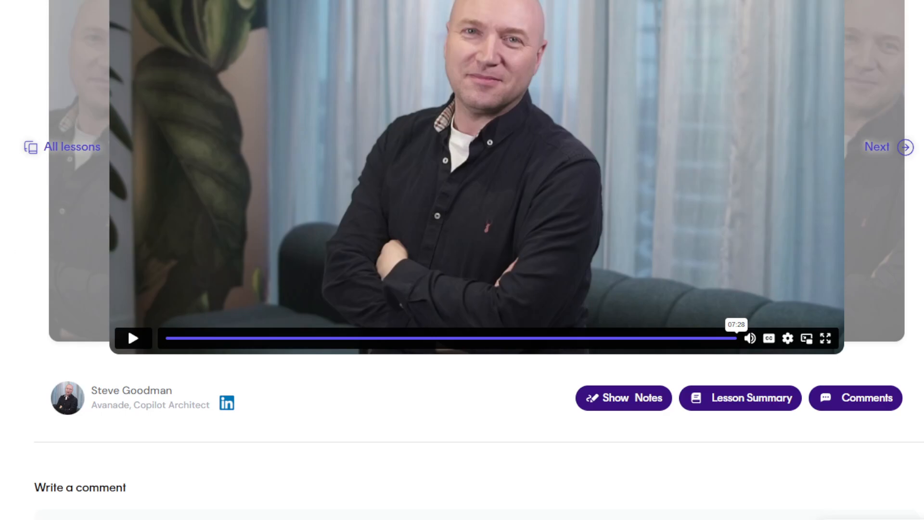
pyautogui.click(892, 153)
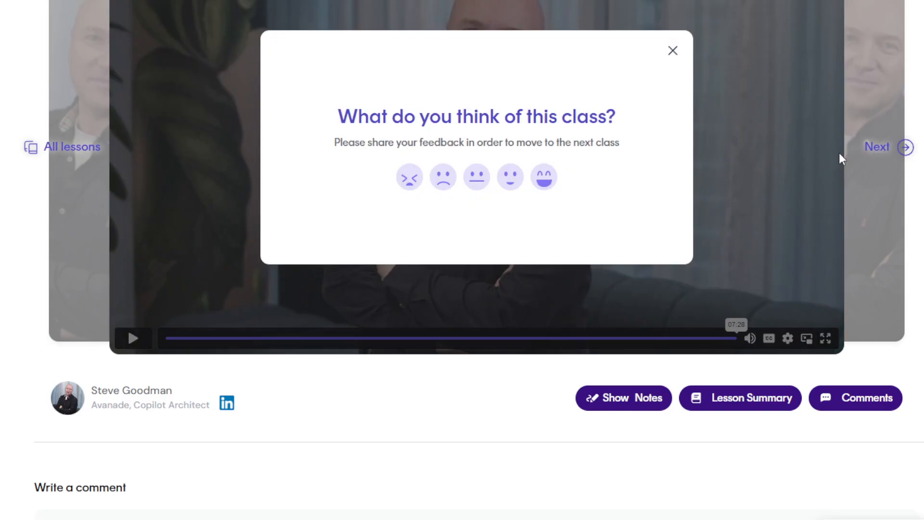
pyautogui.click(511, 176)
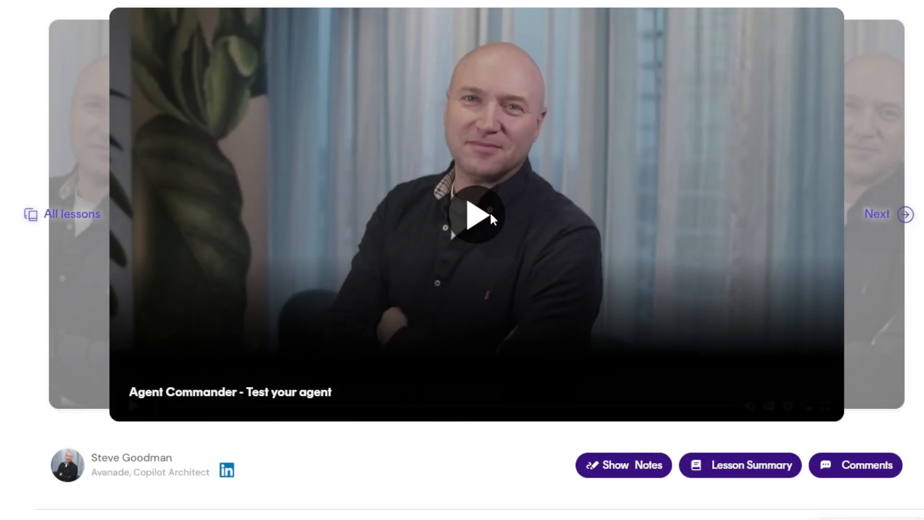
pyautogui.click(490, 211)
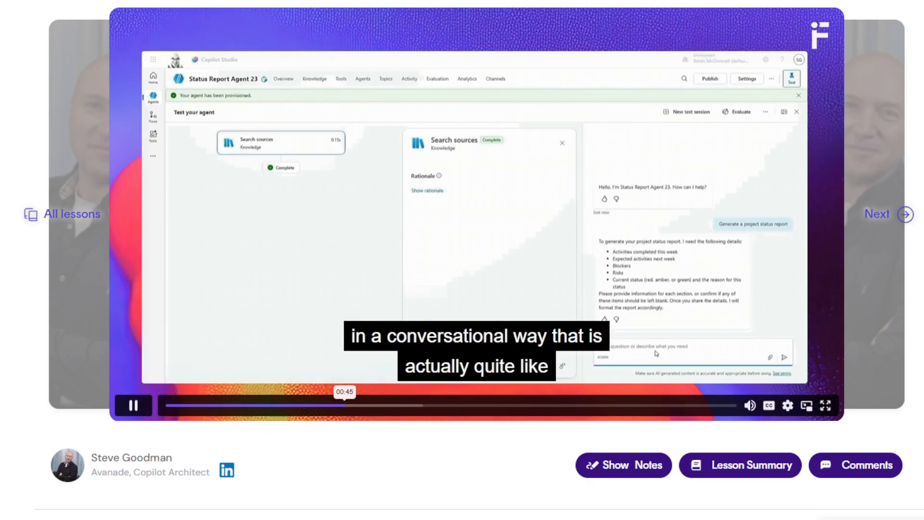
# Step: Advance past the finished lesson without giving feedback and play "Agent Commander - Configure a multiagent setup"
pyautogui.scroll(-2, 347, 405)
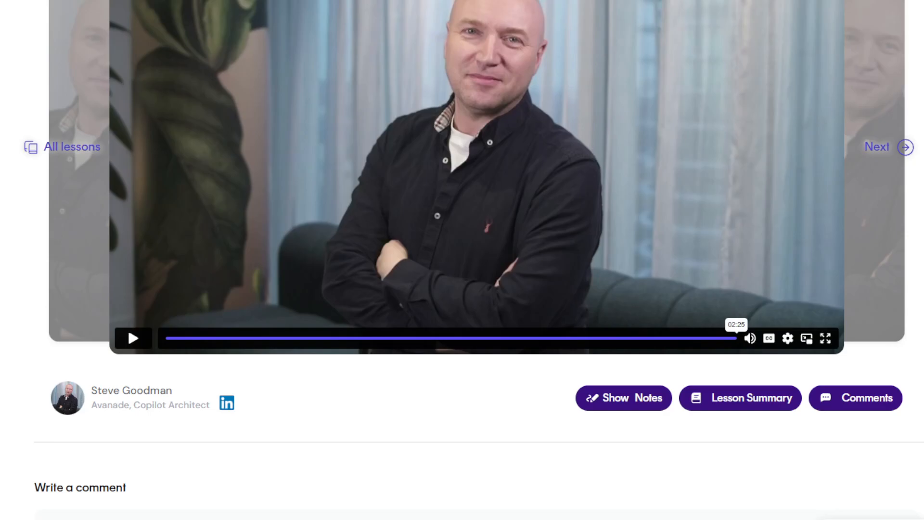
pyautogui.click(904, 148)
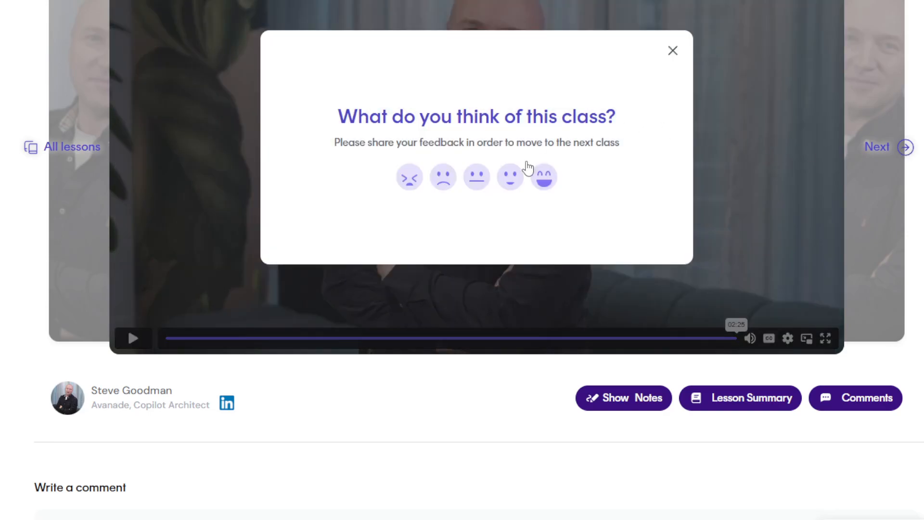
pyautogui.click(672, 53)
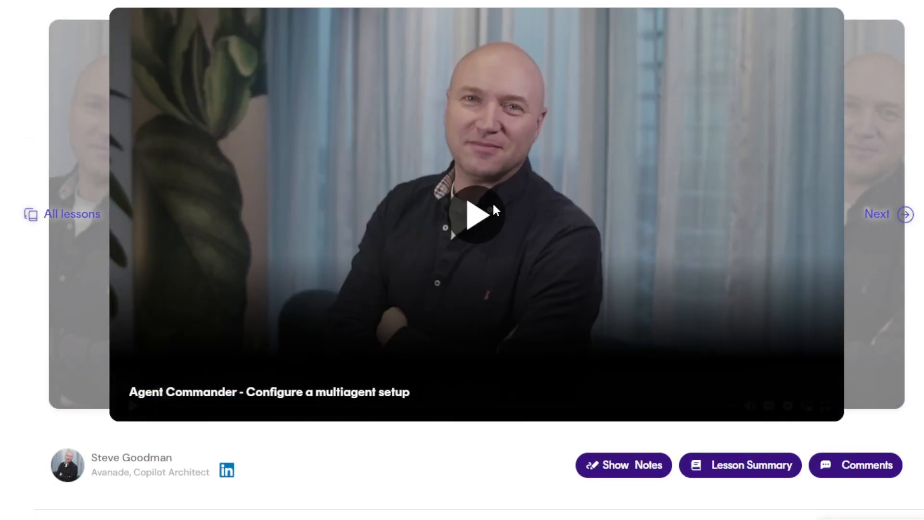
pyautogui.click(493, 202)
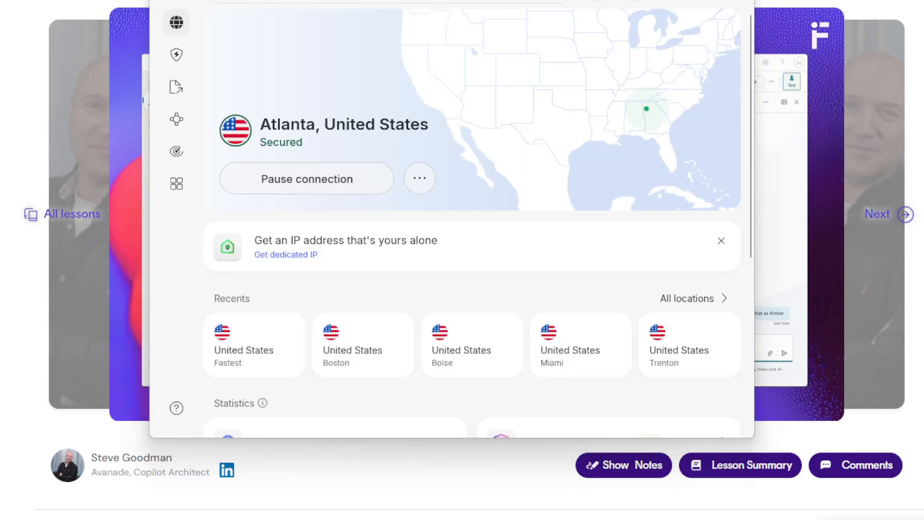
# Step: Dismiss the VPN window, rate the multiagent class with the sad face, and play "Agent Commander - Publish the agent for use"
pyautogui.click(703, 2)
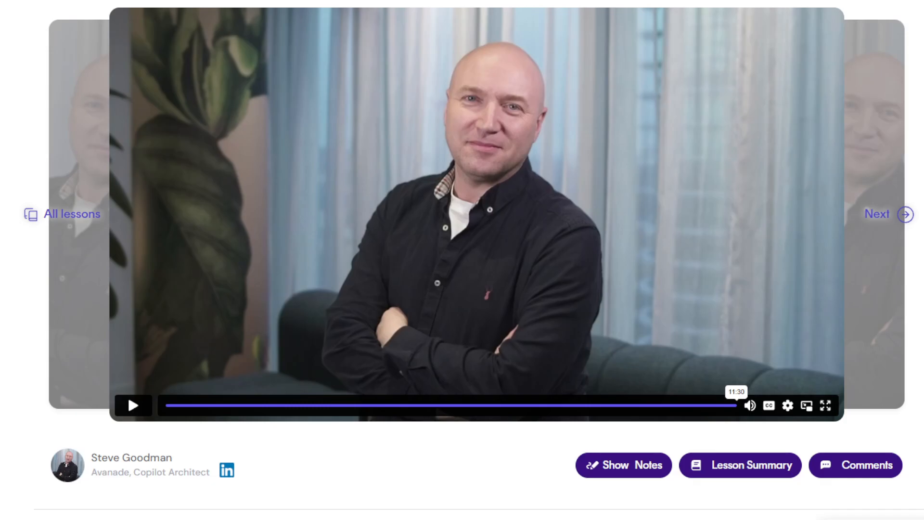
pyautogui.click(896, 215)
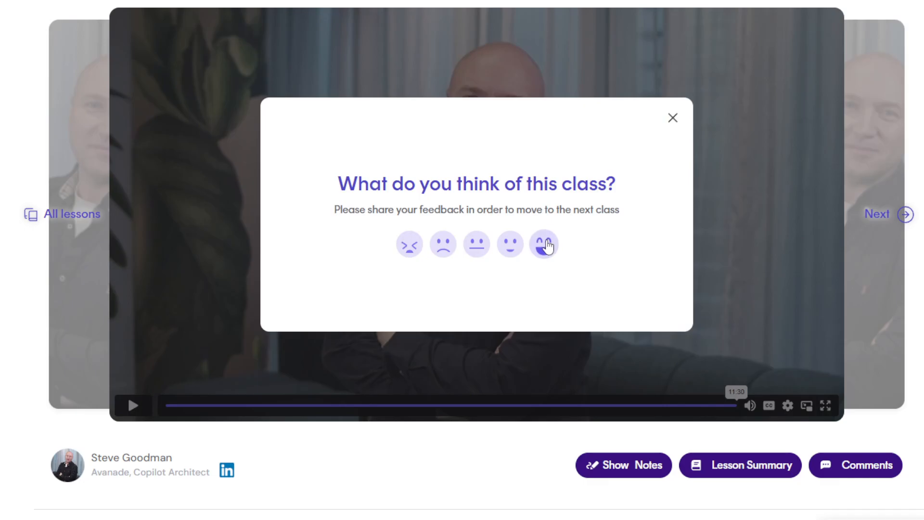
pyautogui.click(671, 118)
pyautogui.click(906, 215)
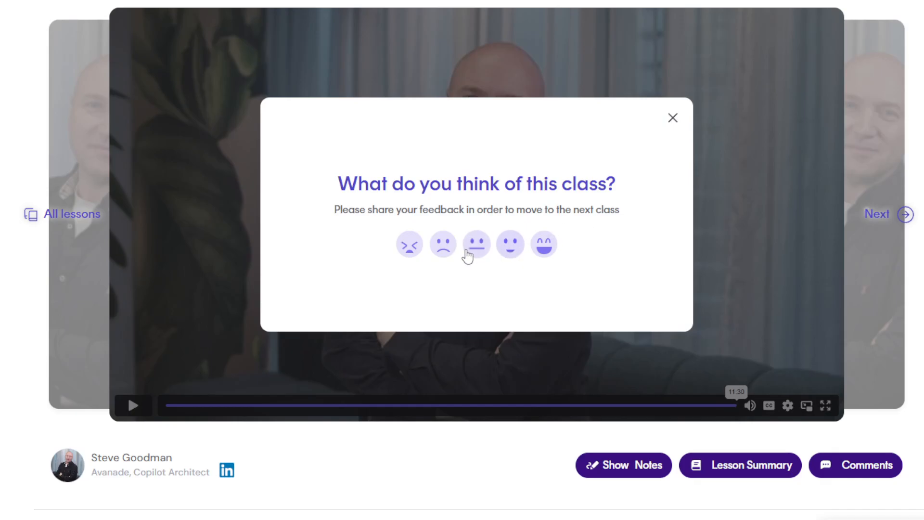
pyautogui.click(448, 247)
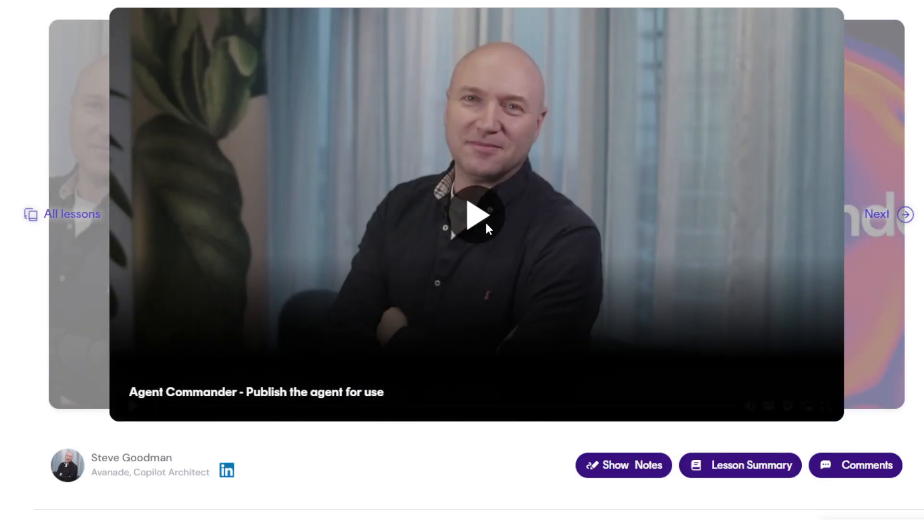
pyautogui.click(485, 222)
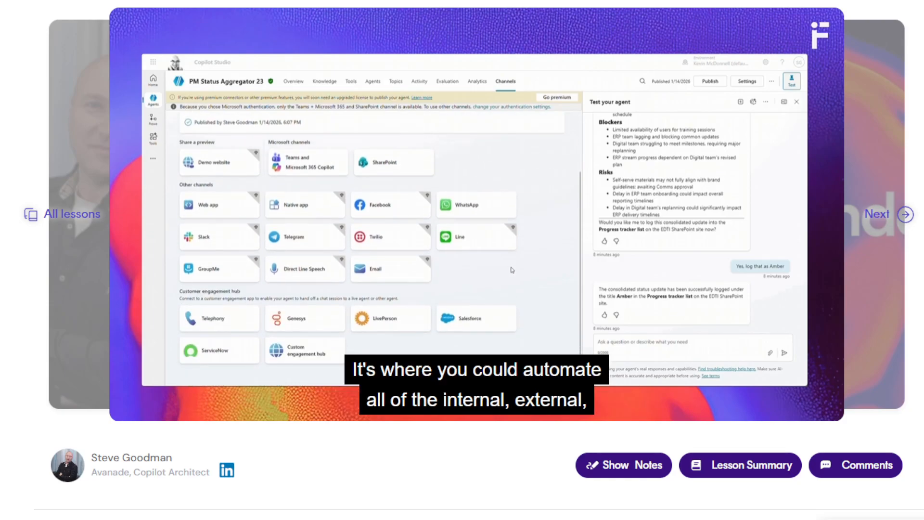
# Step: Review the three stages of the final Copilot Studio activity and its pre-recorded upload form, without submitting an assignment
pyautogui.scroll(-1, 477, 217)
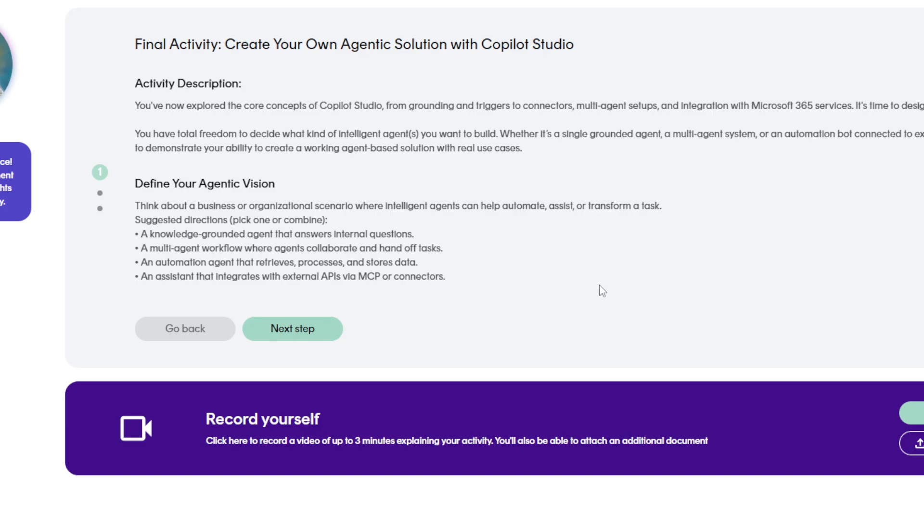
pyautogui.click(306, 332)
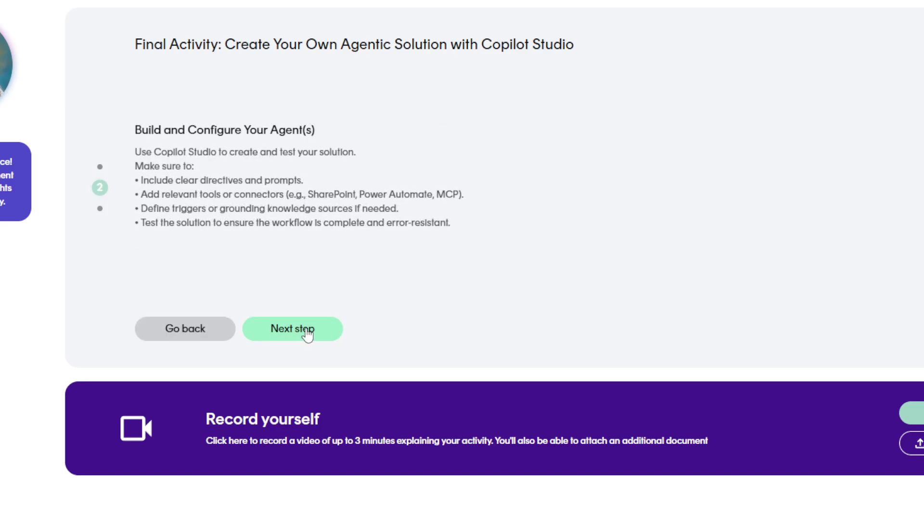
pyautogui.click(306, 332)
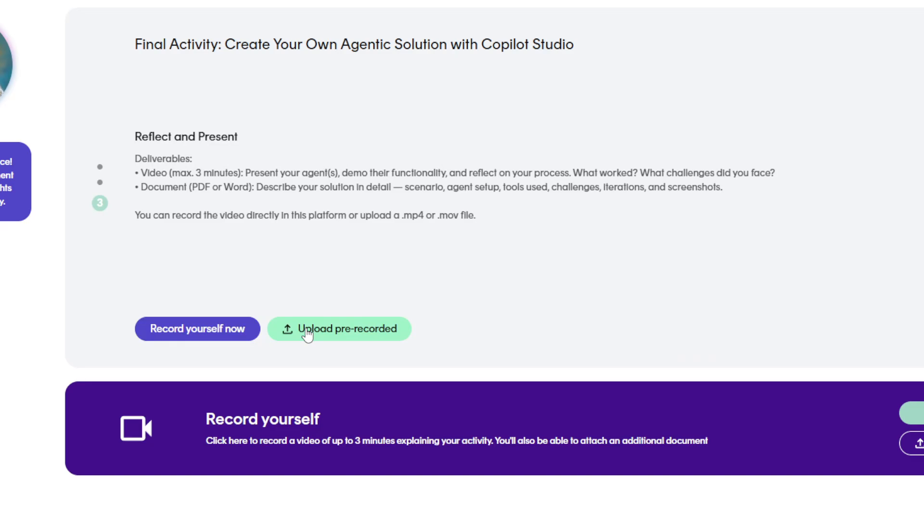
pyautogui.click(307, 331)
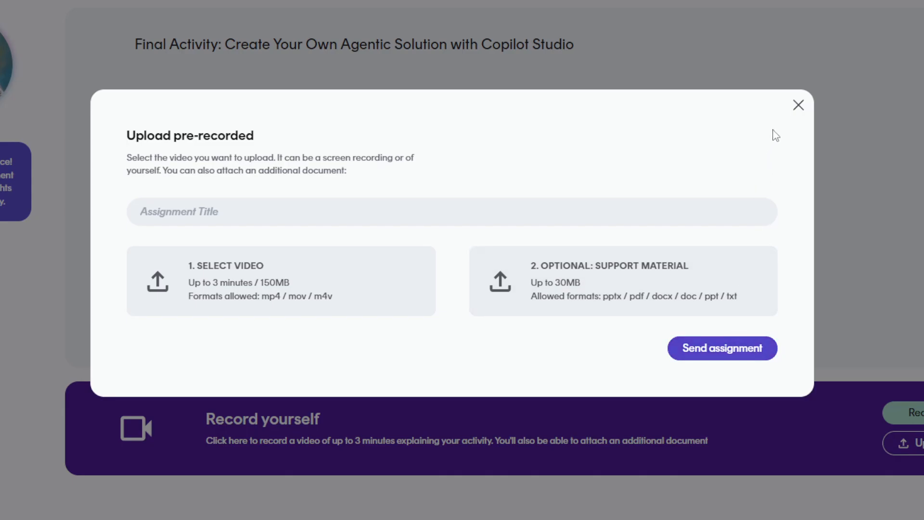
pyautogui.click(799, 105)
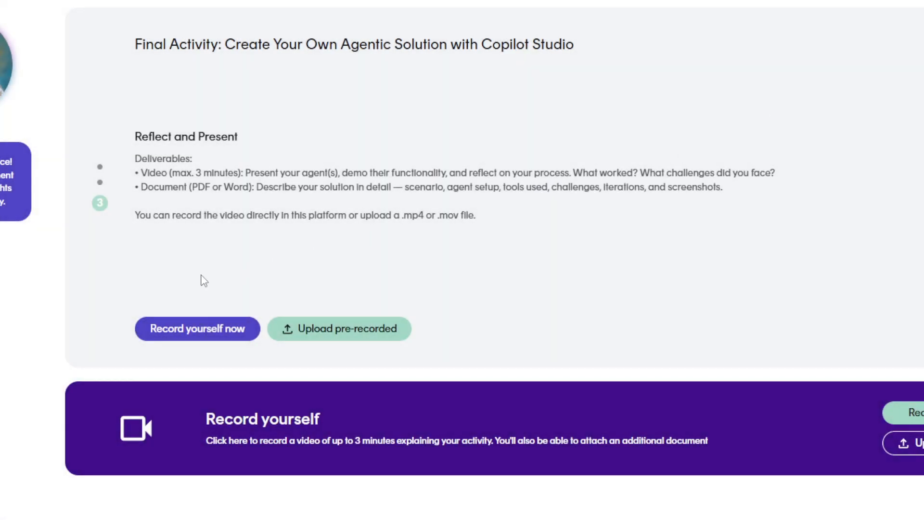